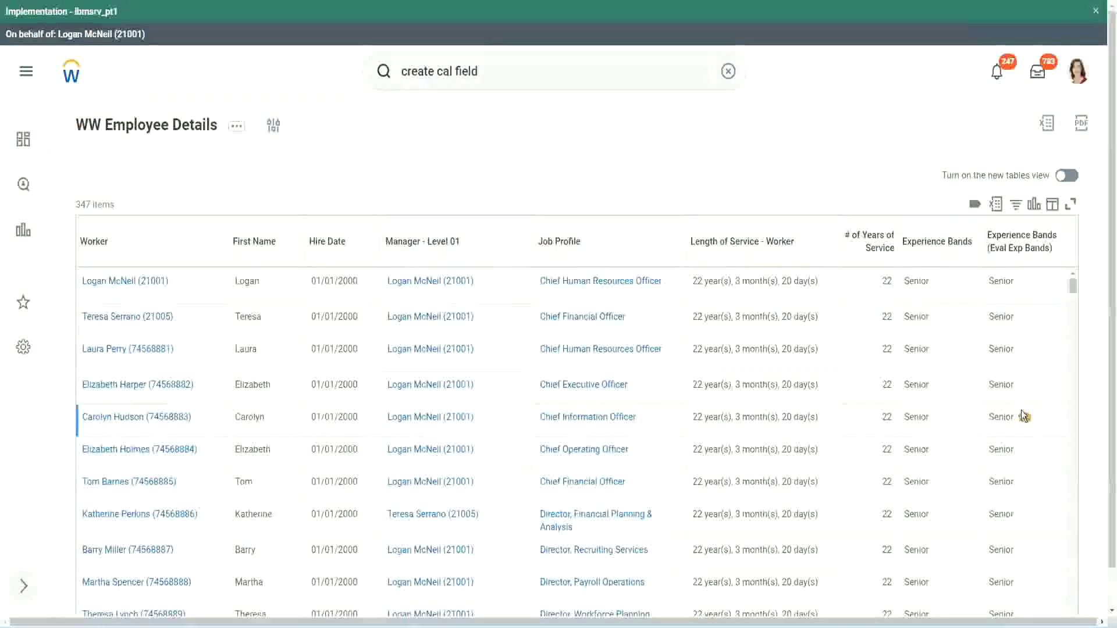
Step: Open the CF-WW-Eval Exp-Derive Experience Bands calculated field from the WW Employee Details report
{"action": "left_click", "coordinate": [1029, 255]}
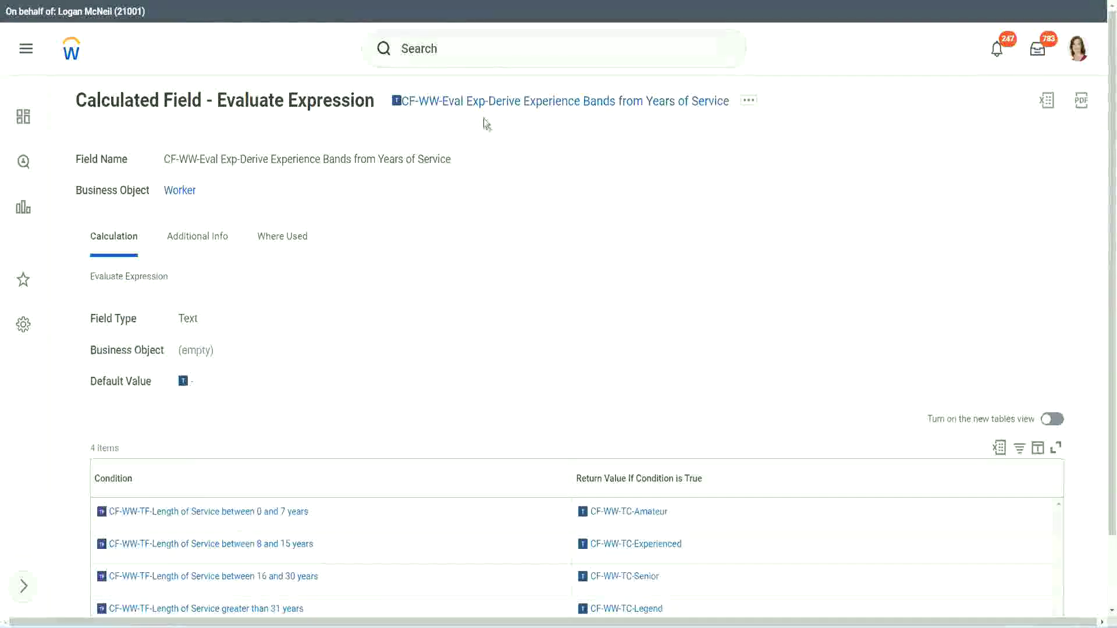
Step: Copy the existing calculated field's name and start the Create Calculated Field task via 'create calc field'
{"action": "right_click", "coordinate": [486, 108]}
{"action": "left_click", "coordinate": [526, 174]}
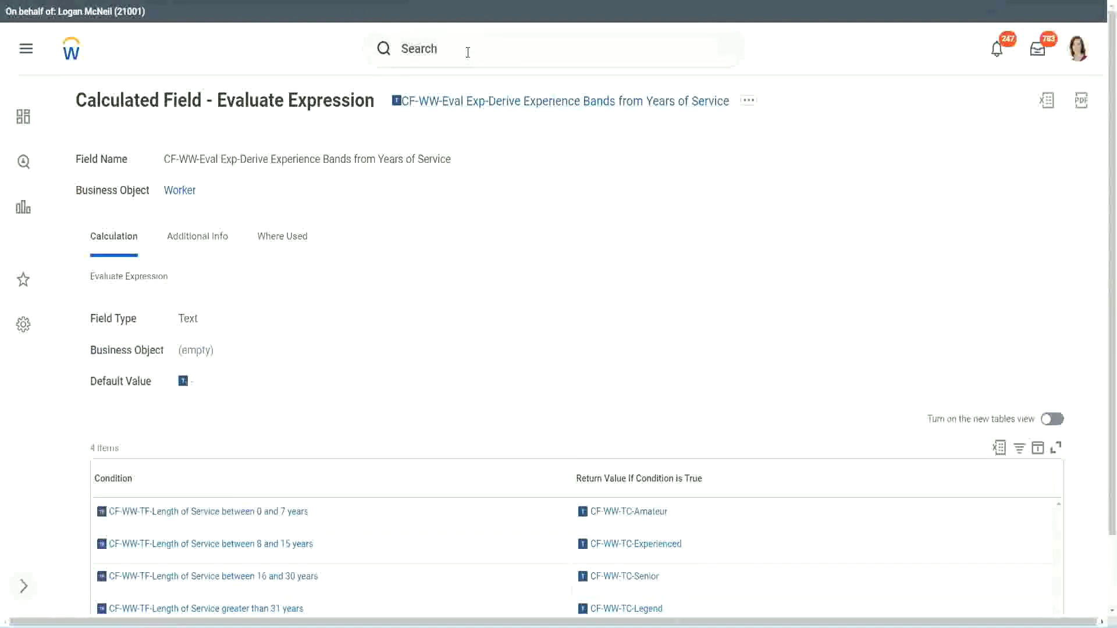
{"action": "left_click", "coordinate": [468, 53]}
{"action": "left_click", "coordinate": [696, 116]}
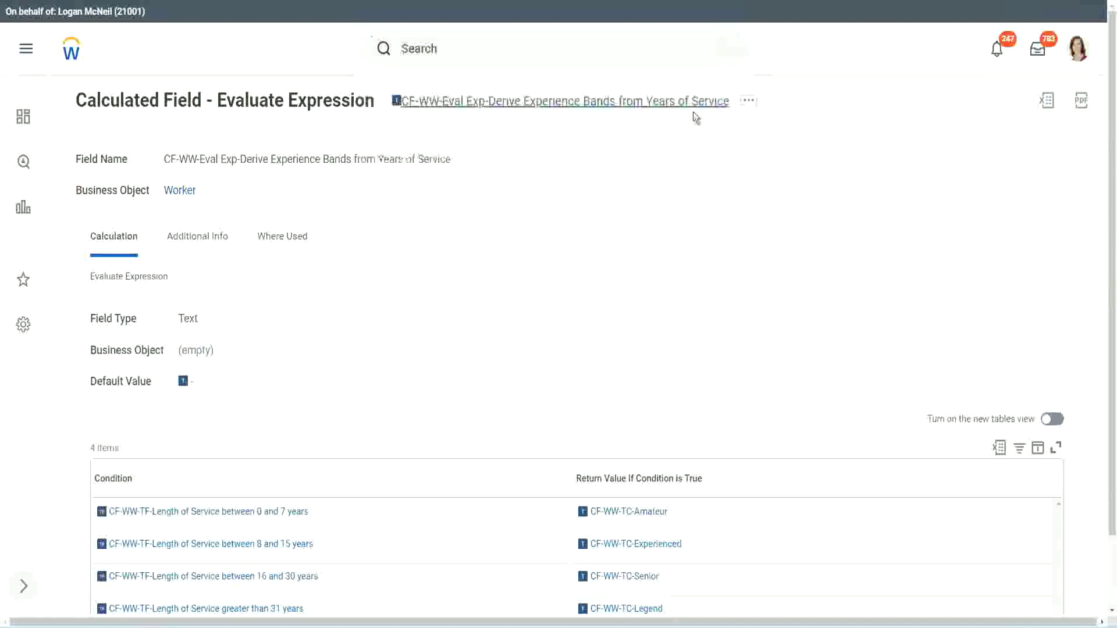
{"action": "left_click", "coordinate": [442, 45]}
{"action": "type", "text": "create calc field"}
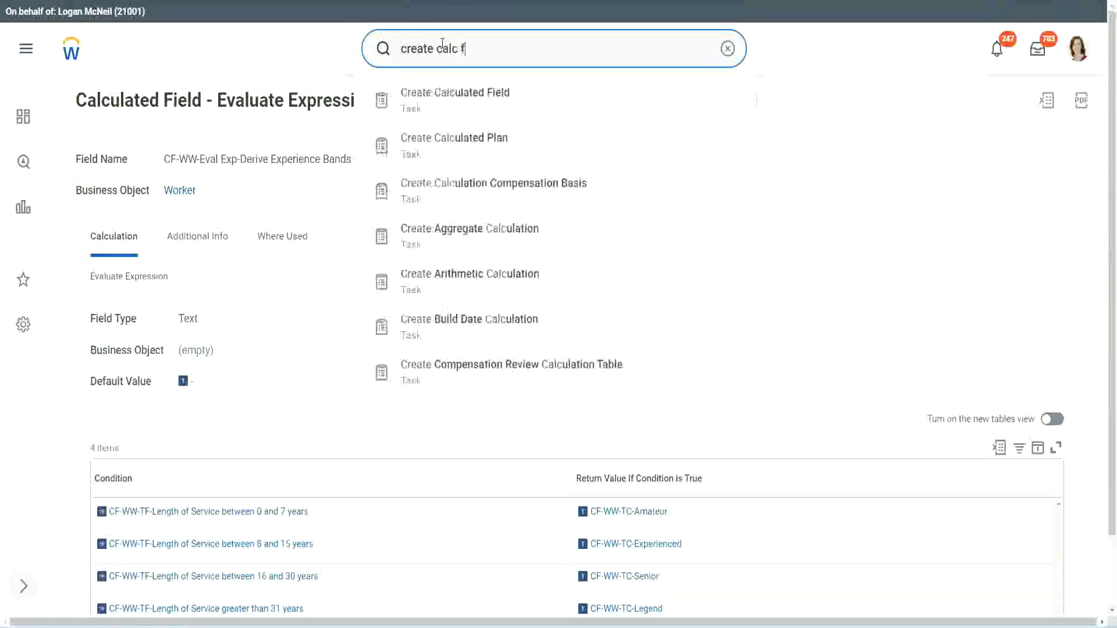
{"action": "left_click", "coordinate": [462, 105]}
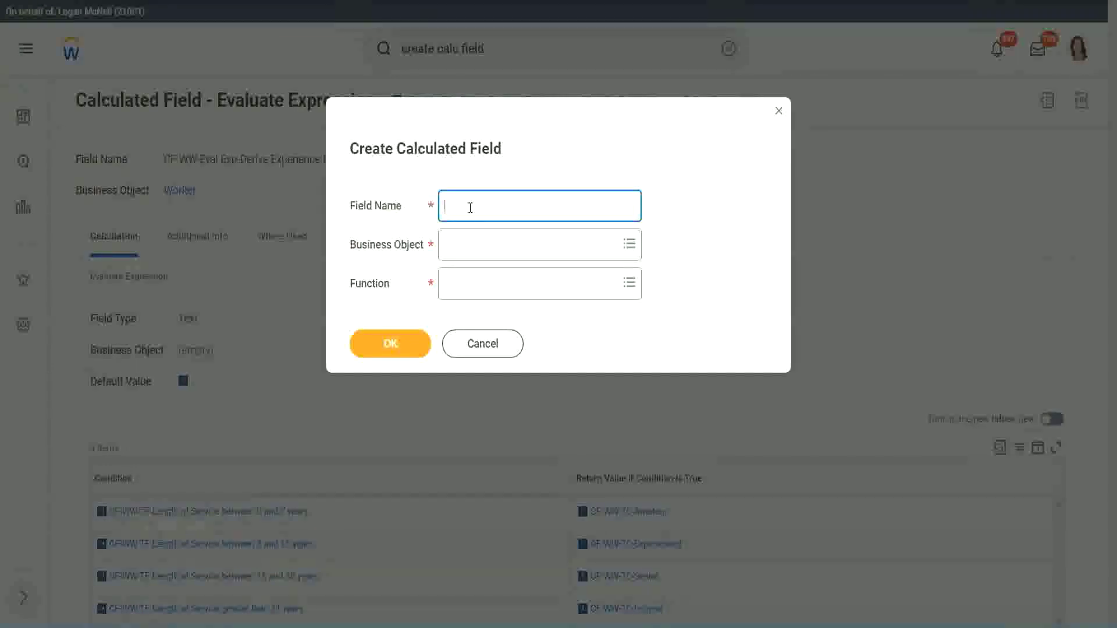
Step: Name the new field 'CF-WW-LRB-Identify Experience Bands from years of Service'
{"action": "type", "text": "CF-"}
{"action": "type", "text": "WW"}
{"action": "type", "text": "-LRB"}
{"action": "type", "text": "-"}
{"action": "type", "text": "Identify Ex"}
{"action": "type", "text": "e"}
{"action": "type", "text": "periende"}
{"action": "key", "text": "BackSpace"}
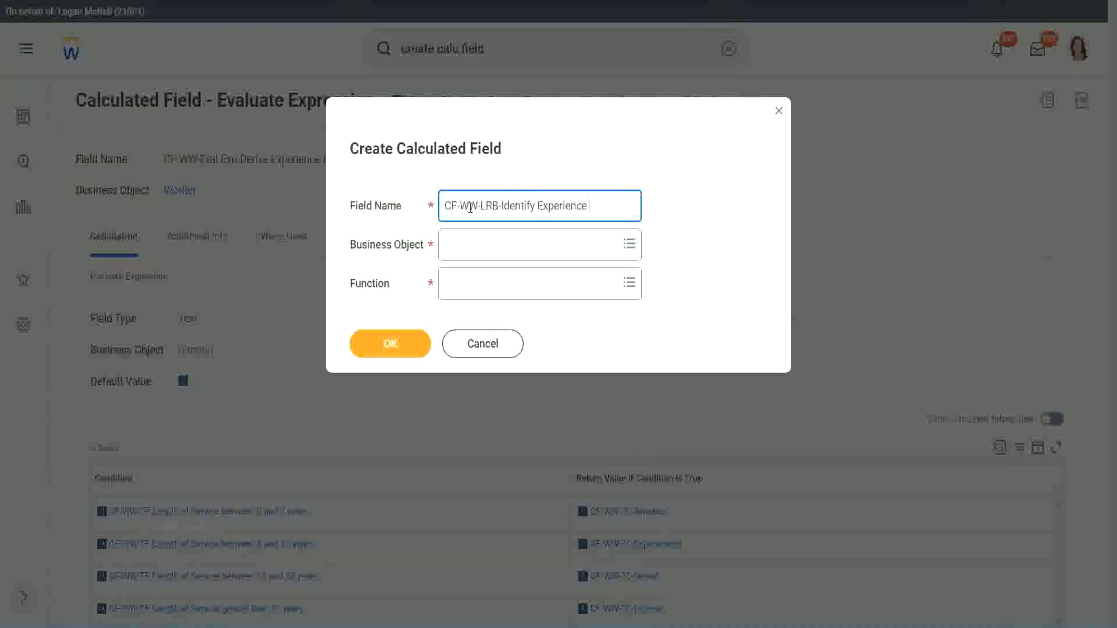
{"action": "type", "text": "Bands from"}
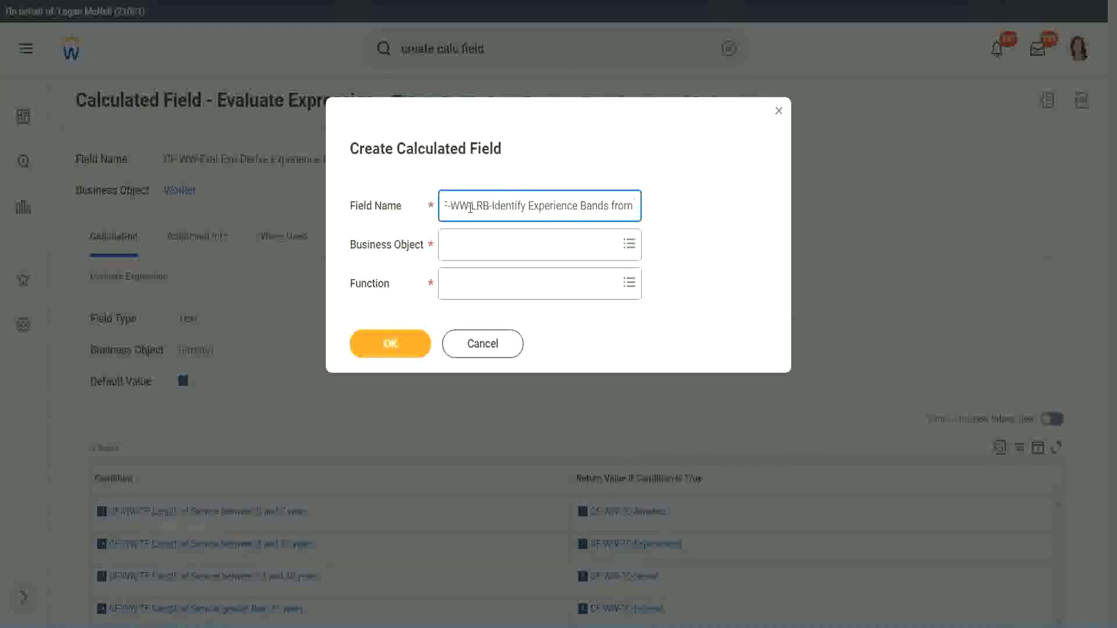
{"action": "type", "text": " years of Service"}
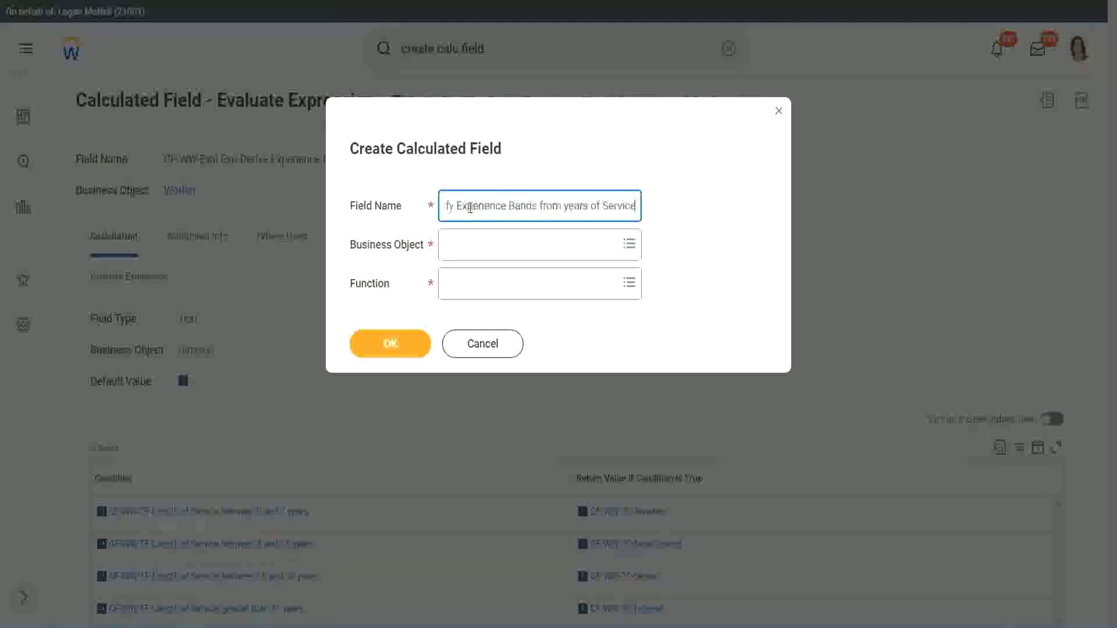
{"action": "key", "text": "Tab"}
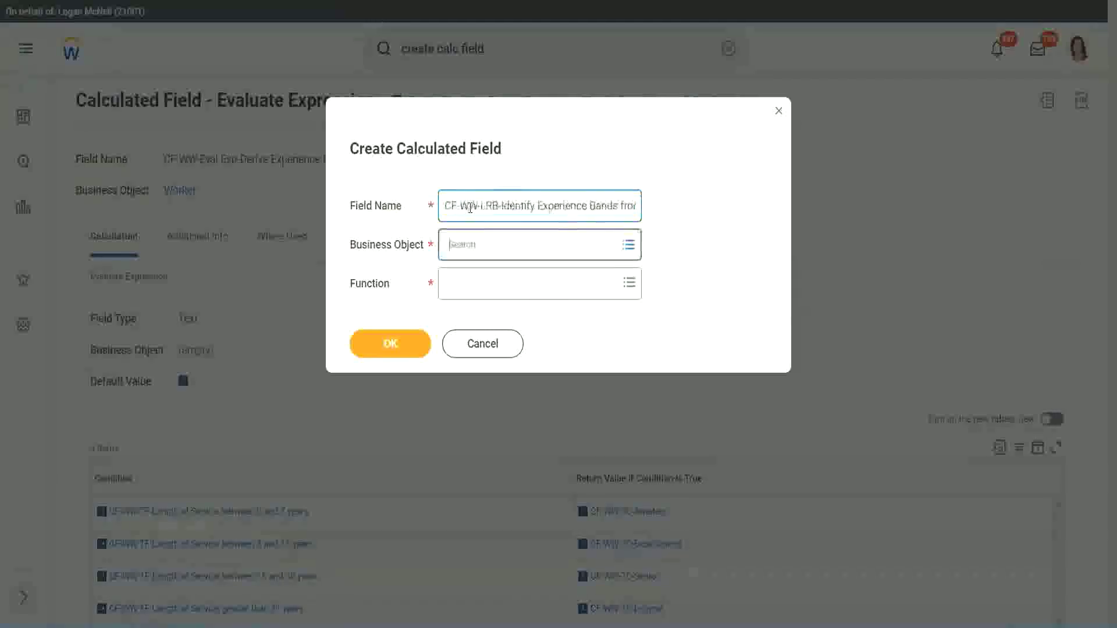
Step: Set Business Object to Worker and Function to Lookup Range Band, then confirm
{"action": "type", "text": "wor"}
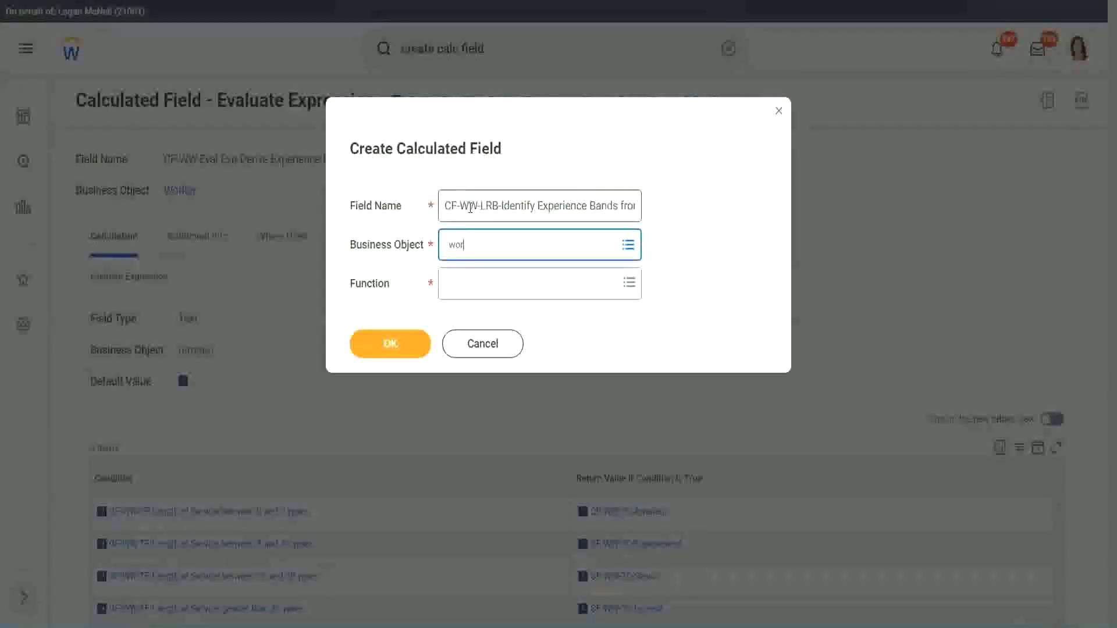
{"action": "type", "text": "ker"}
{"action": "key", "text": "Return"}
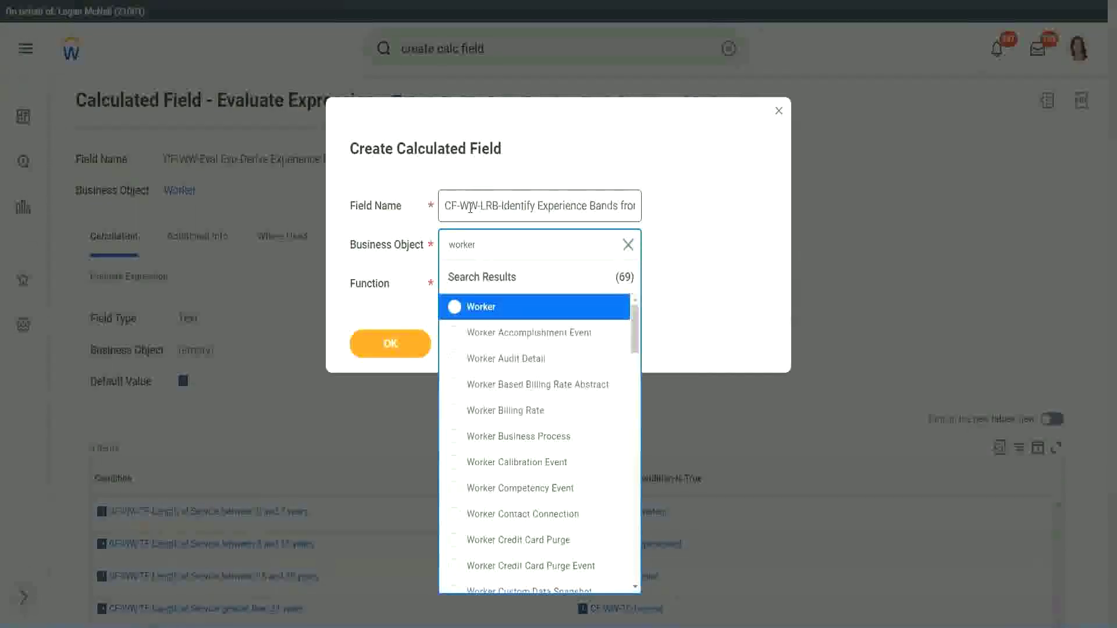
{"action": "key", "text": "Return"}
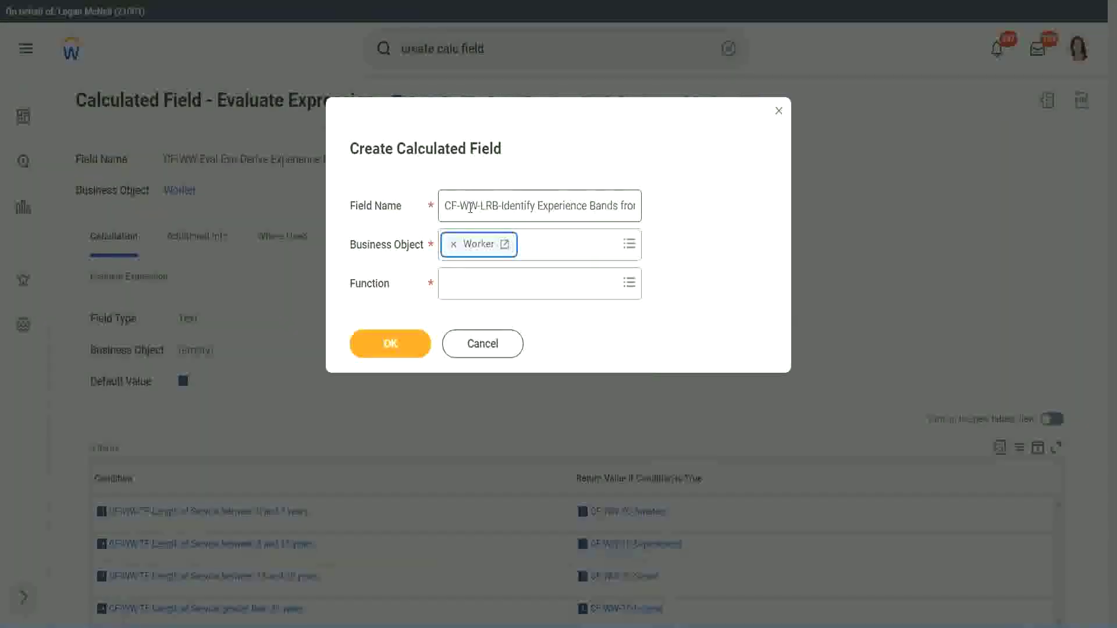
{"action": "key", "text": "Tab"}
{"action": "type", "text": "ev"}
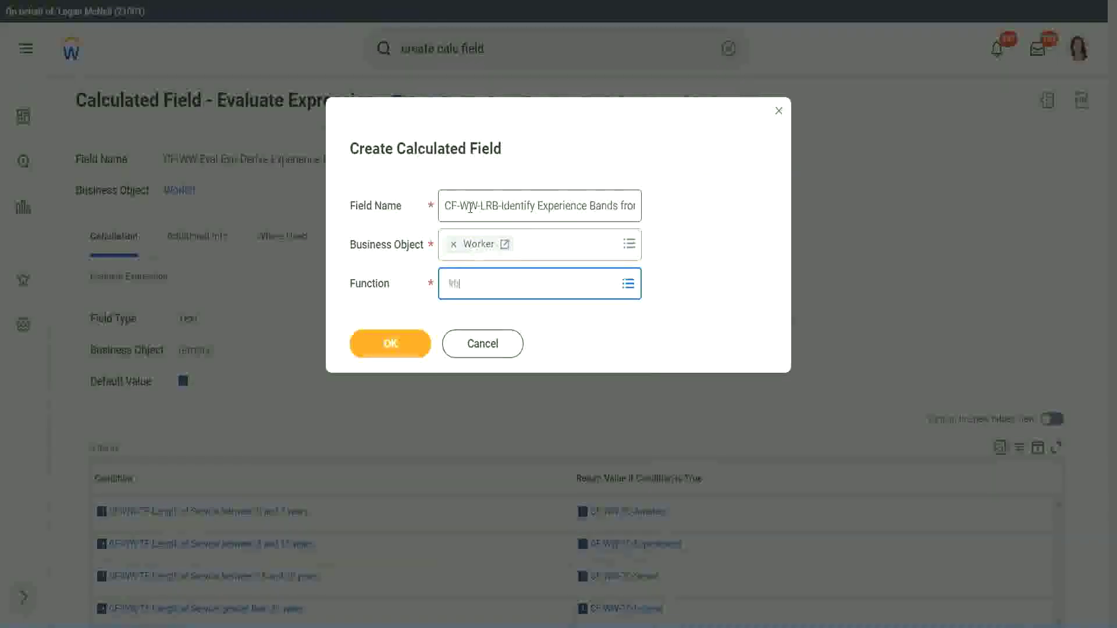
{"action": "key", "text": "Return"}
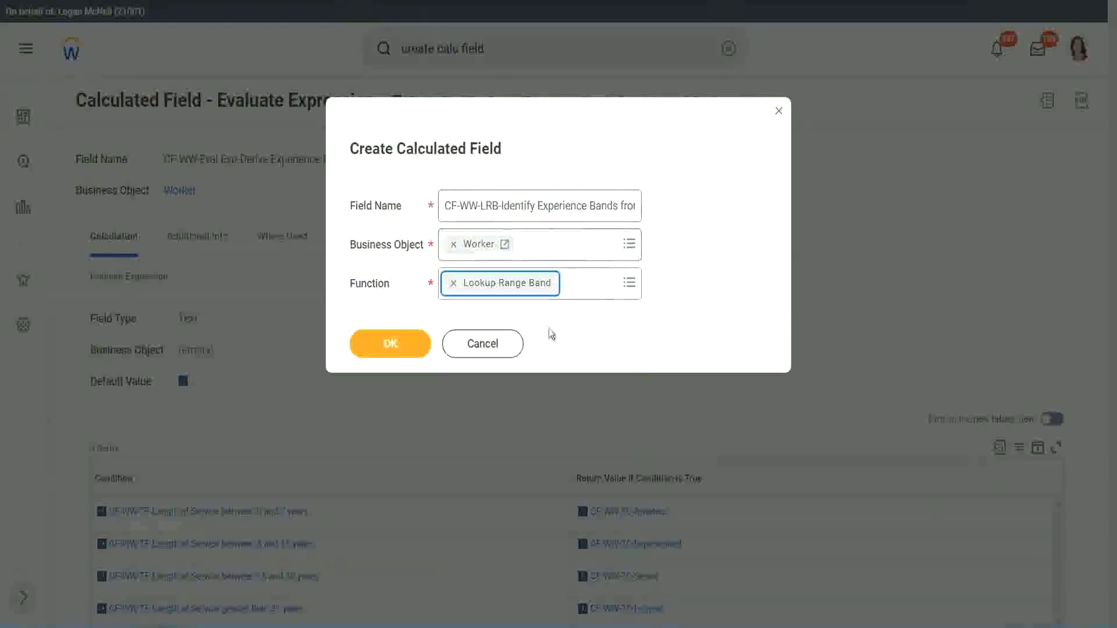
{"action": "left_click", "coordinate": [389, 345]}
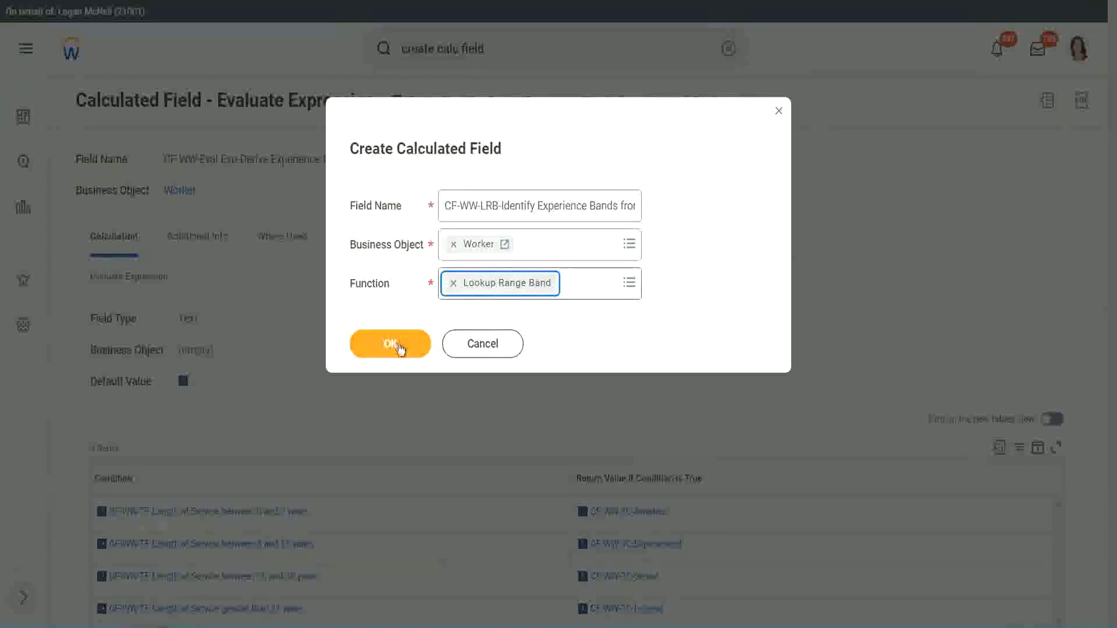
Step: Submit the new field to reach its Lookup Range Band definition page
{"action": "left_click", "coordinate": [399, 343]}
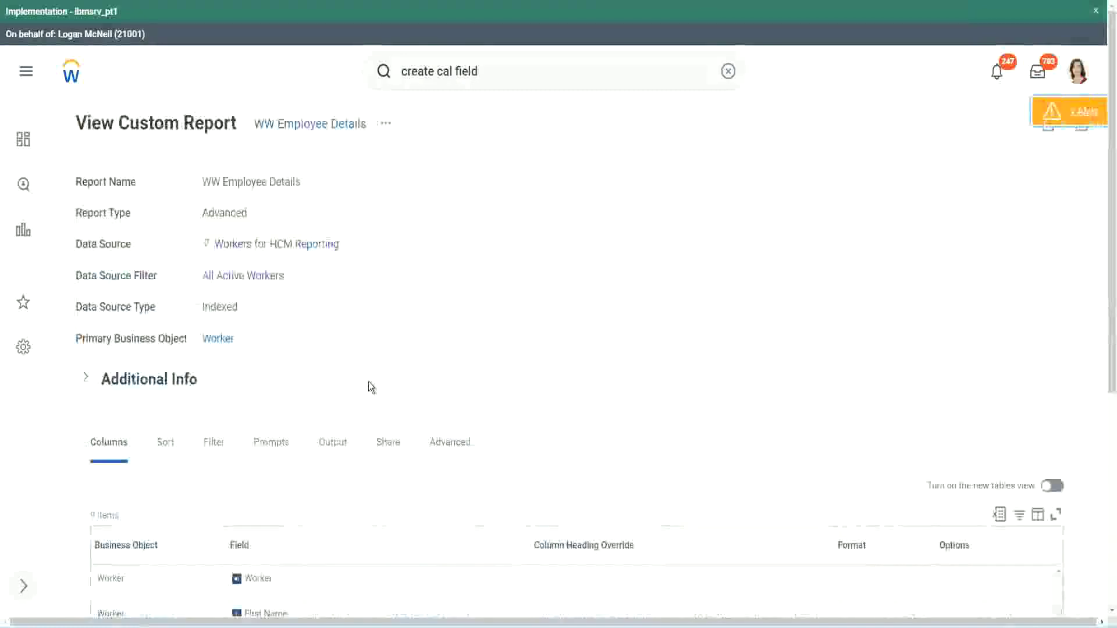
{"action": "scroll", "coordinate": [372, 385], "scroll_direction": "down", "scroll_amount": 5}
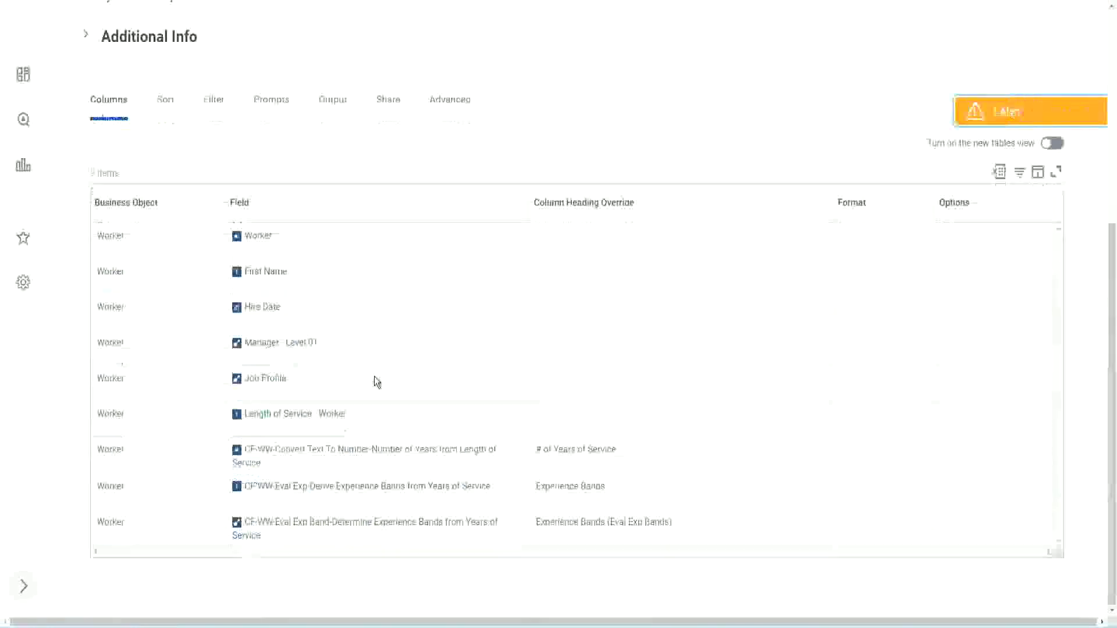
{"action": "right_click", "coordinate": [352, 454]}
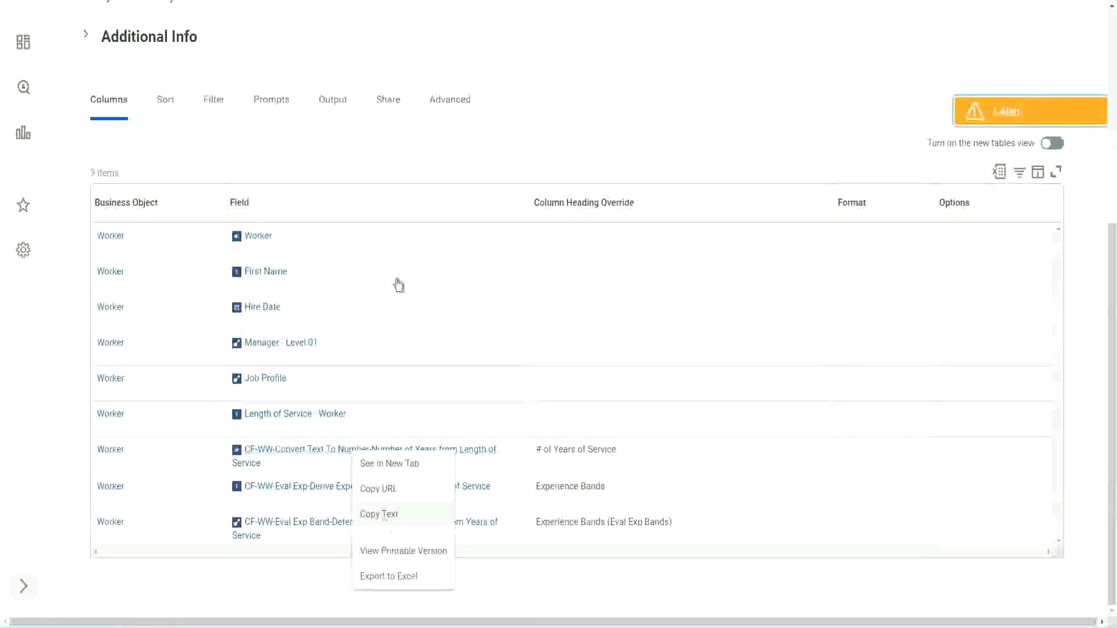
{"action": "left_click", "coordinate": [428, 143]}
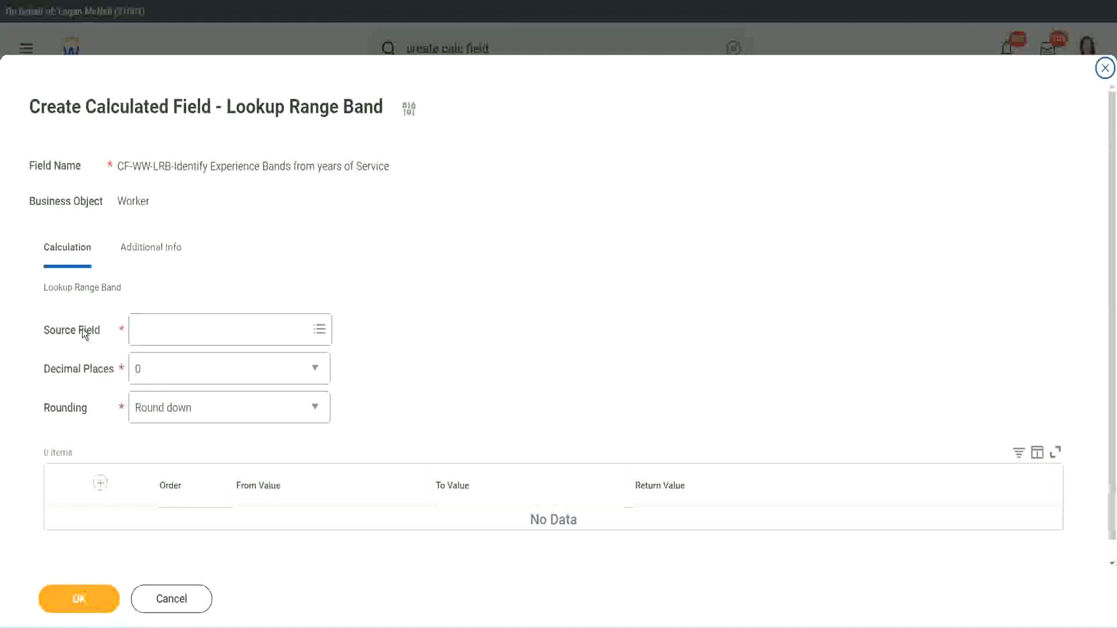
Step: Set Source Field to CF-WW-Convert Text To Number-Number of Years from Length of Service
{"action": "left_click", "coordinate": [173, 331]}
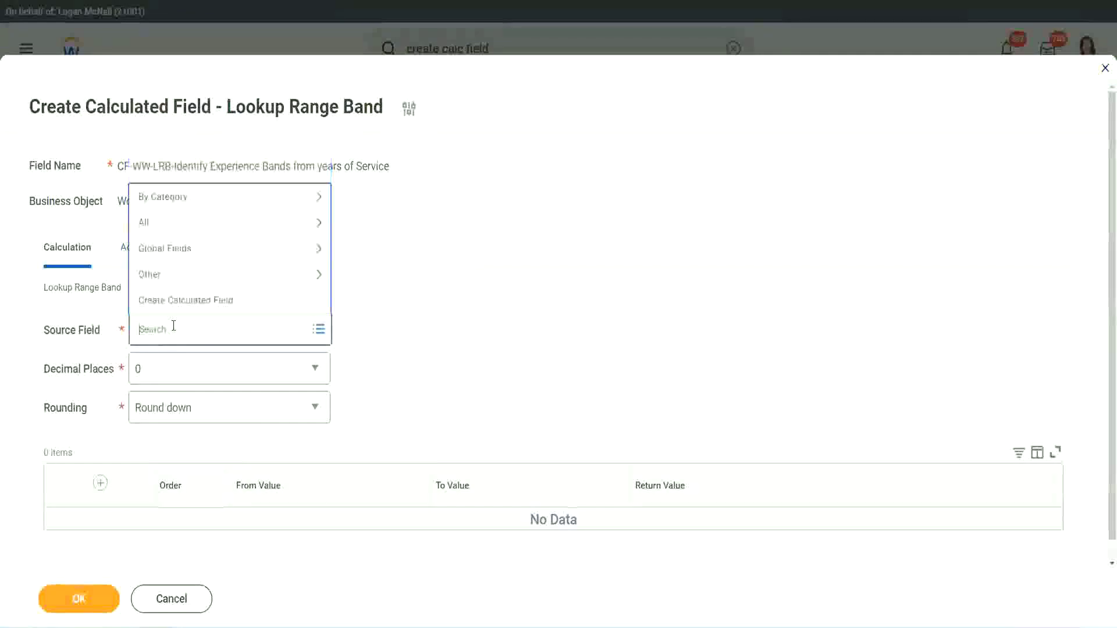
{"action": "type", "text": "Number of Years from Length of Service"}
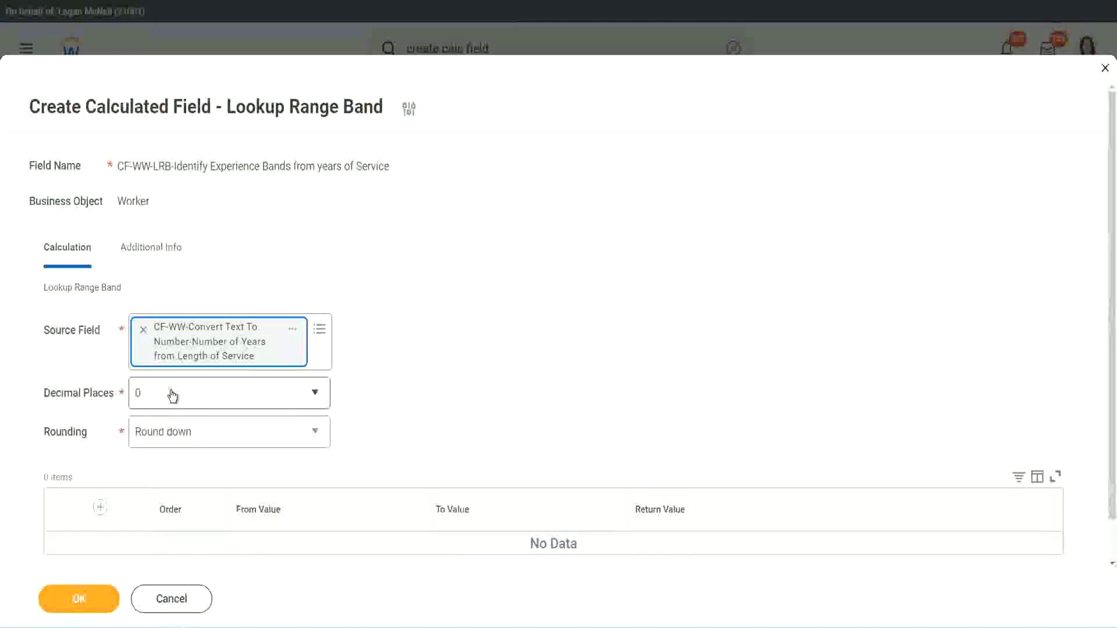
{"action": "left_click", "coordinate": [218, 399]}
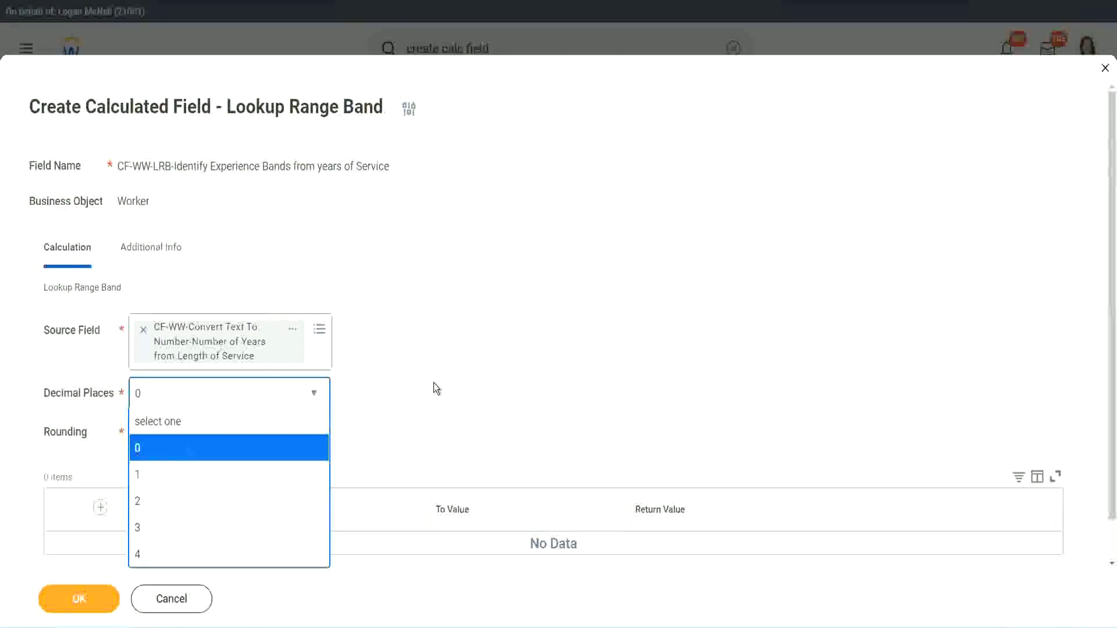
Step: Keep 0 decimal places and change Rounding from Round down to Round
{"action": "left_click", "coordinate": [173, 446]}
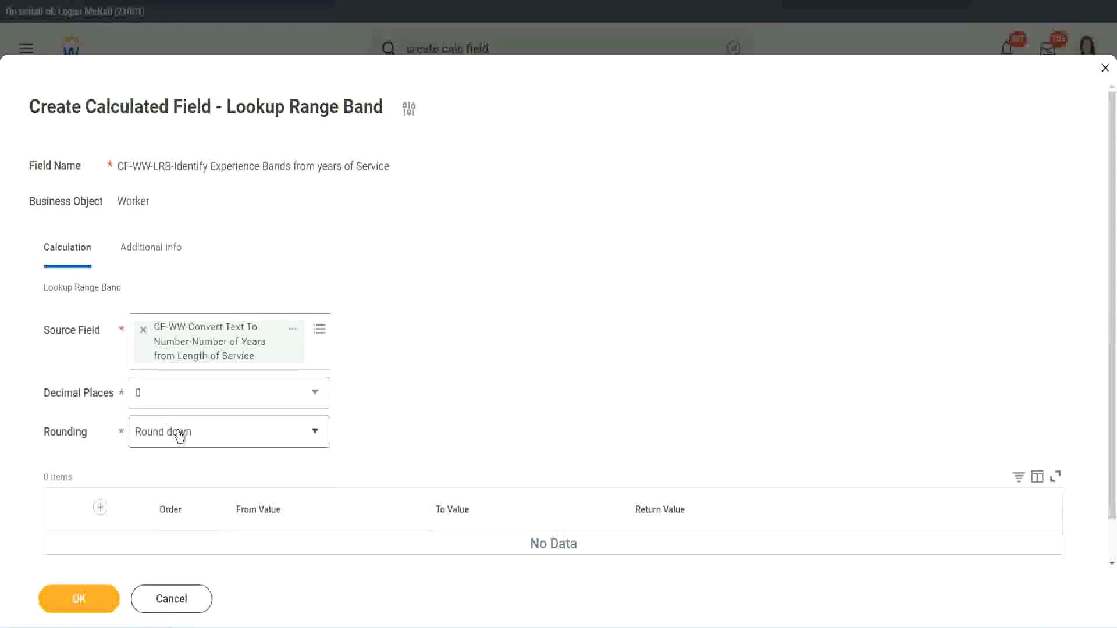
{"action": "left_click", "coordinate": [178, 436]}
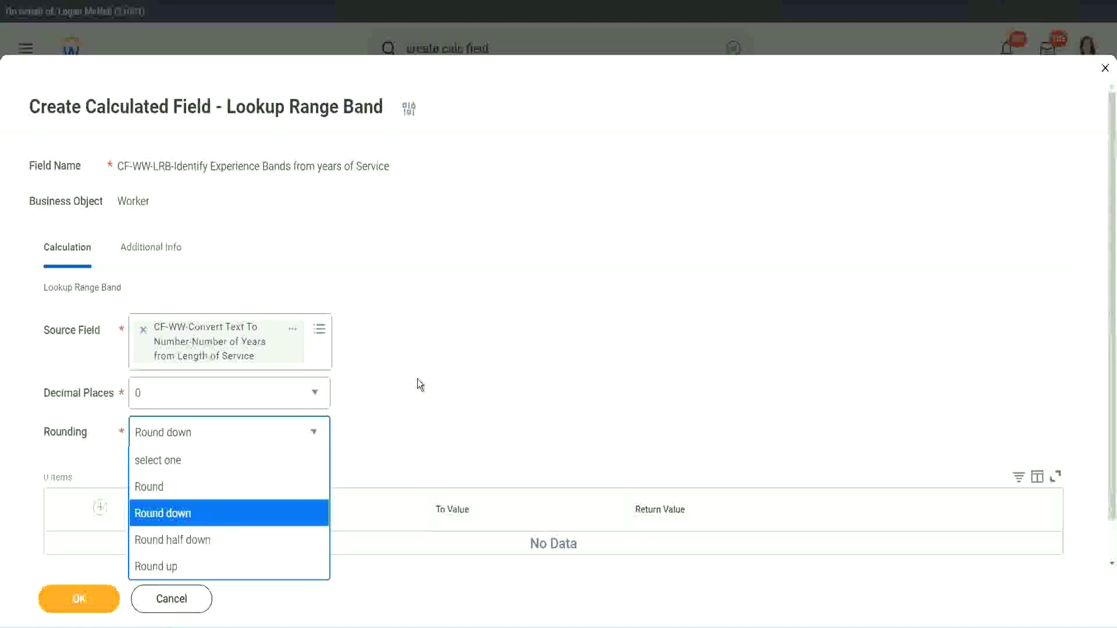
{"action": "left_click", "coordinate": [393, 429]}
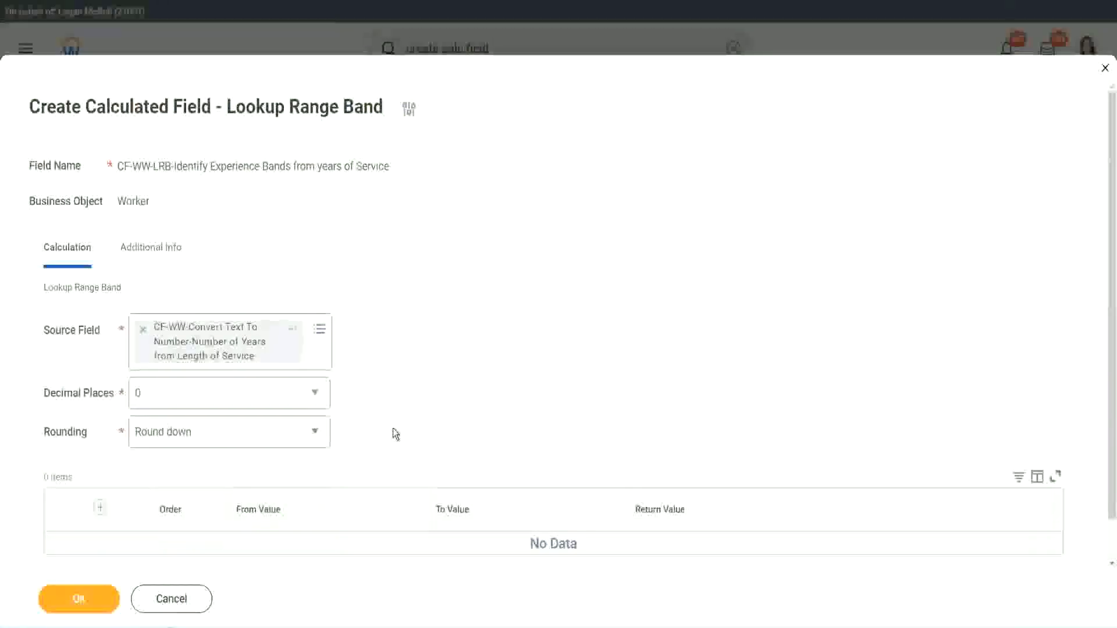
{"action": "left_click", "coordinate": [194, 437]}
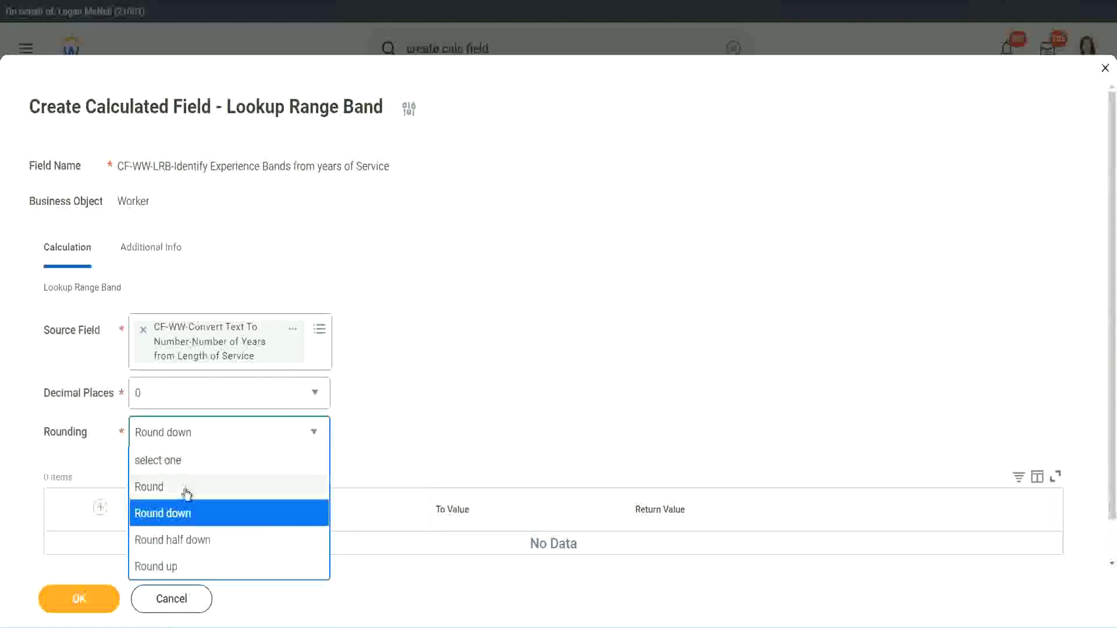
{"action": "left_click", "coordinate": [189, 486]}
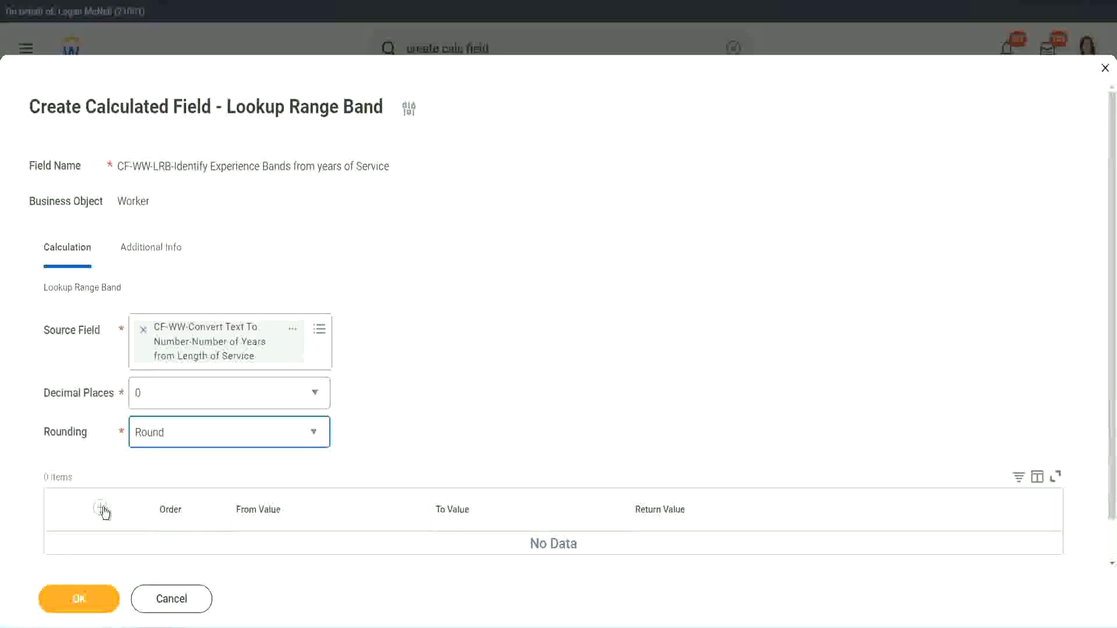
Step: Fill the first band row: From 0, To 7, returning Amateur
{"action": "left_click", "coordinate": [445, 399]}
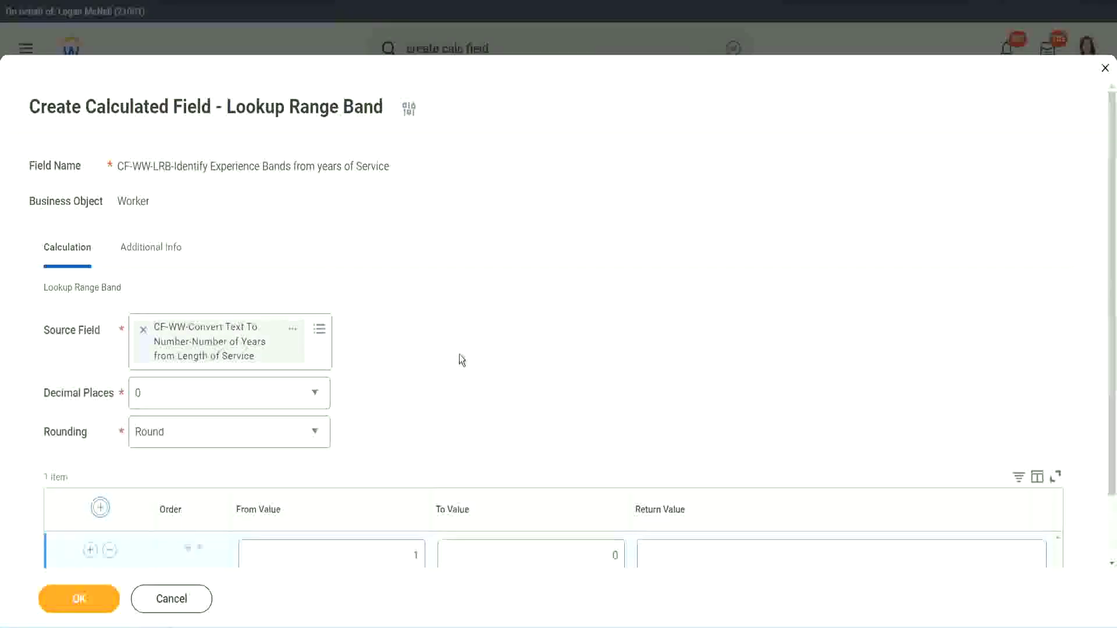
{"action": "scroll", "coordinate": [459, 358], "scroll_direction": "down", "scroll_amount": 1}
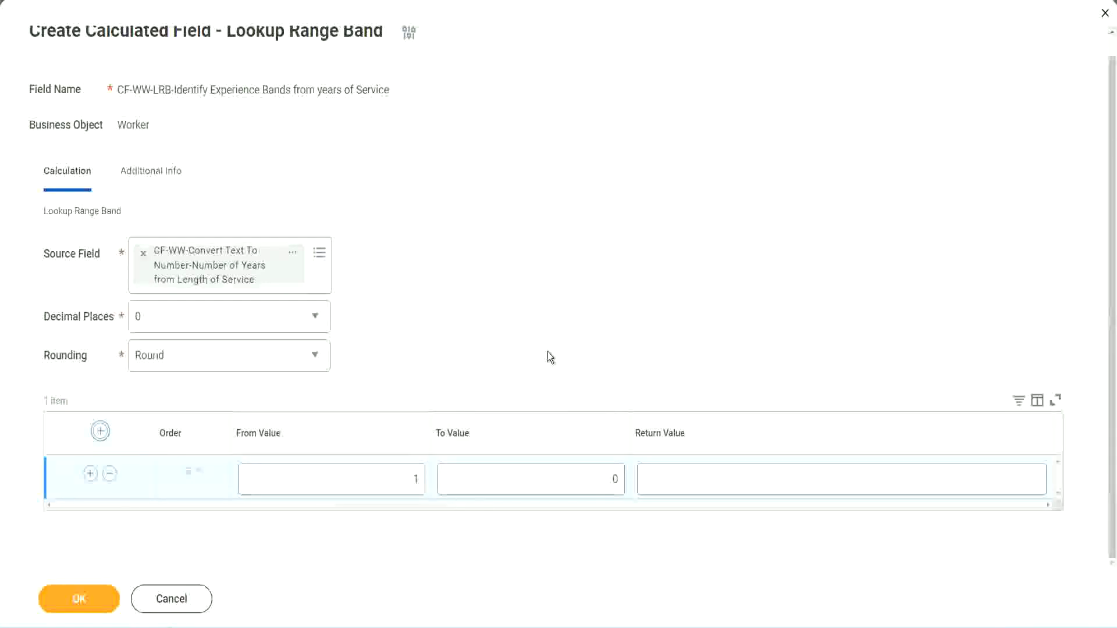
{"action": "left_click", "coordinate": [406, 484]}
{"action": "type", "text": "0"}
{"action": "key", "text": "Tab"}
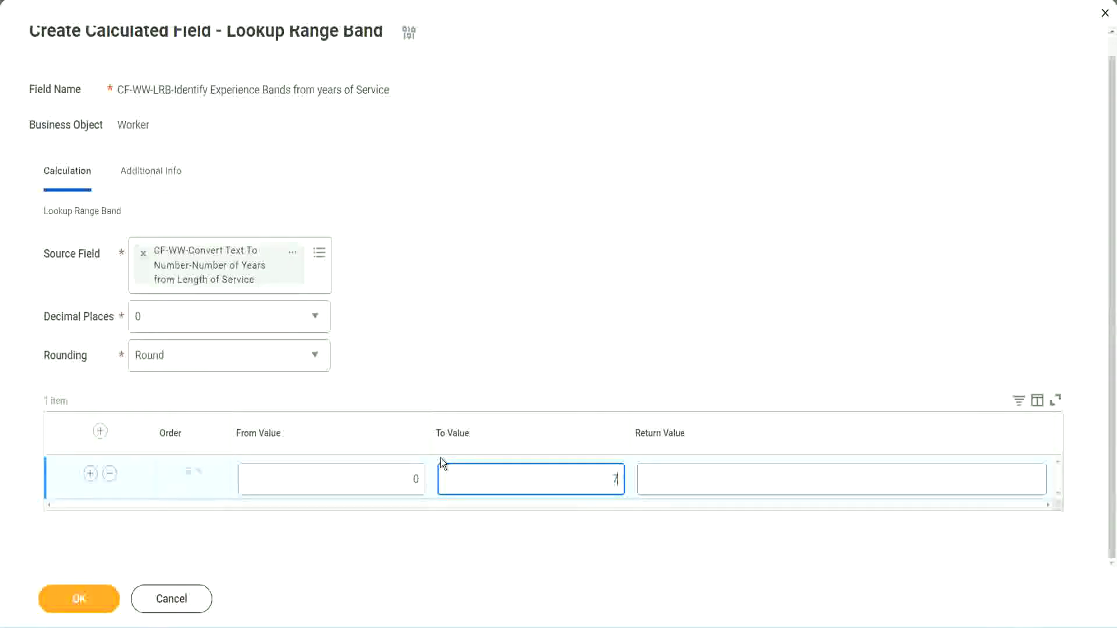
{"action": "type", "text": "7"}
{"action": "key", "text": "Tab"}
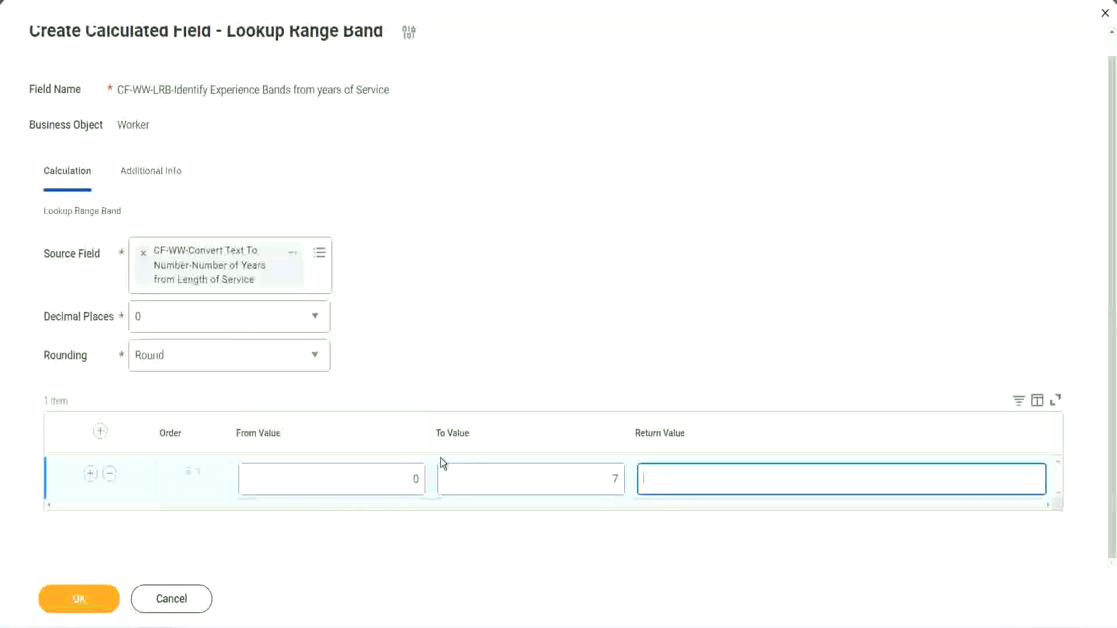
{"action": "type", "text": "Amateur"}
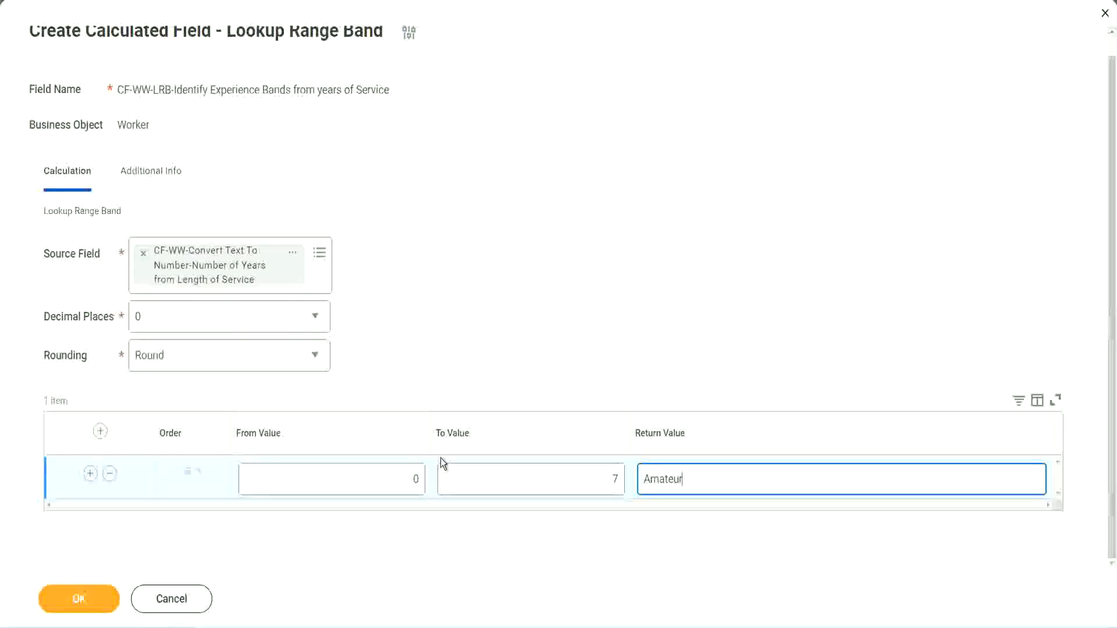
{"action": "left_click", "coordinate": [386, 481]}
{"action": "left_click", "coordinate": [604, 471]}
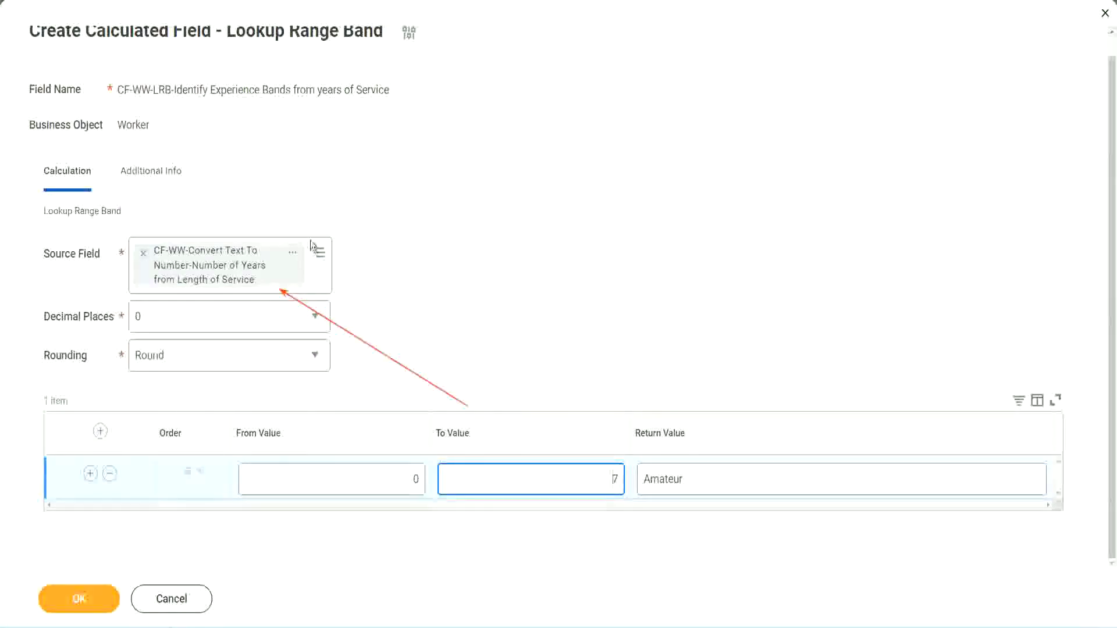
Step: Add a row below Amateur with From 8, To 15, returning Experienced
{"action": "left_click", "coordinate": [91, 474]}
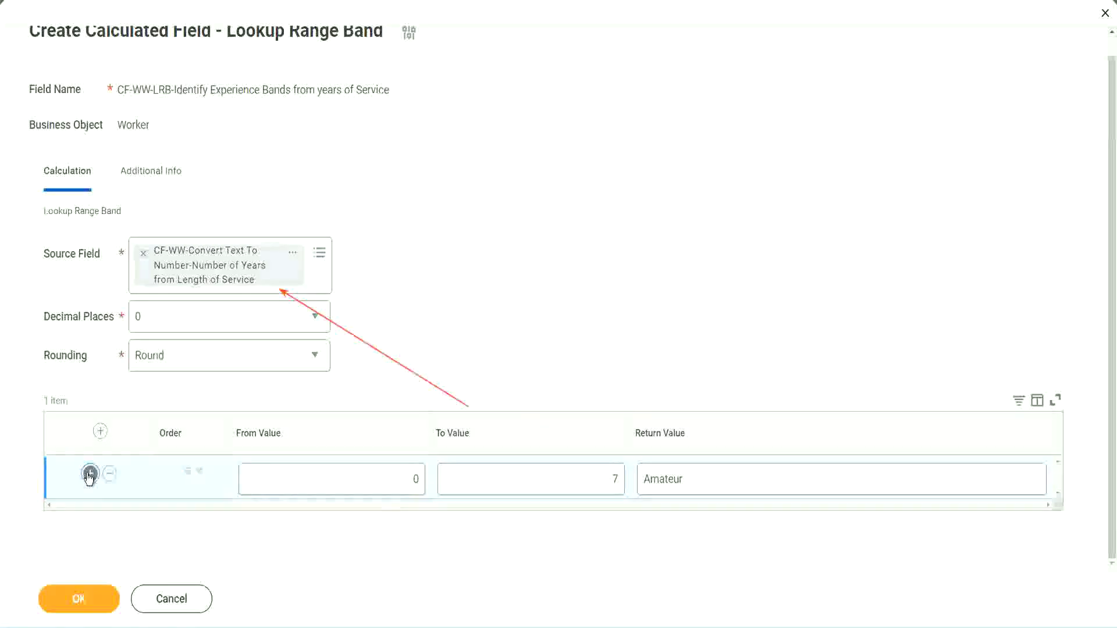
{"action": "left_click", "coordinate": [337, 530]}
{"action": "double_click", "coordinate": [415, 522]}
{"action": "left_click", "coordinate": [607, 483]}
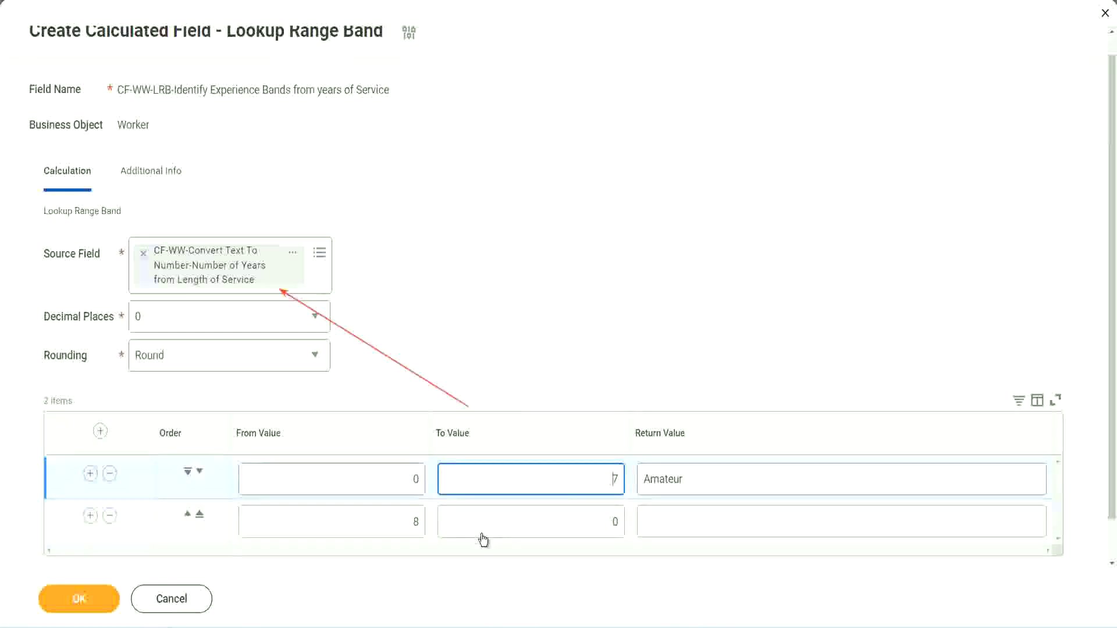
{"action": "double_click", "coordinate": [397, 522]}
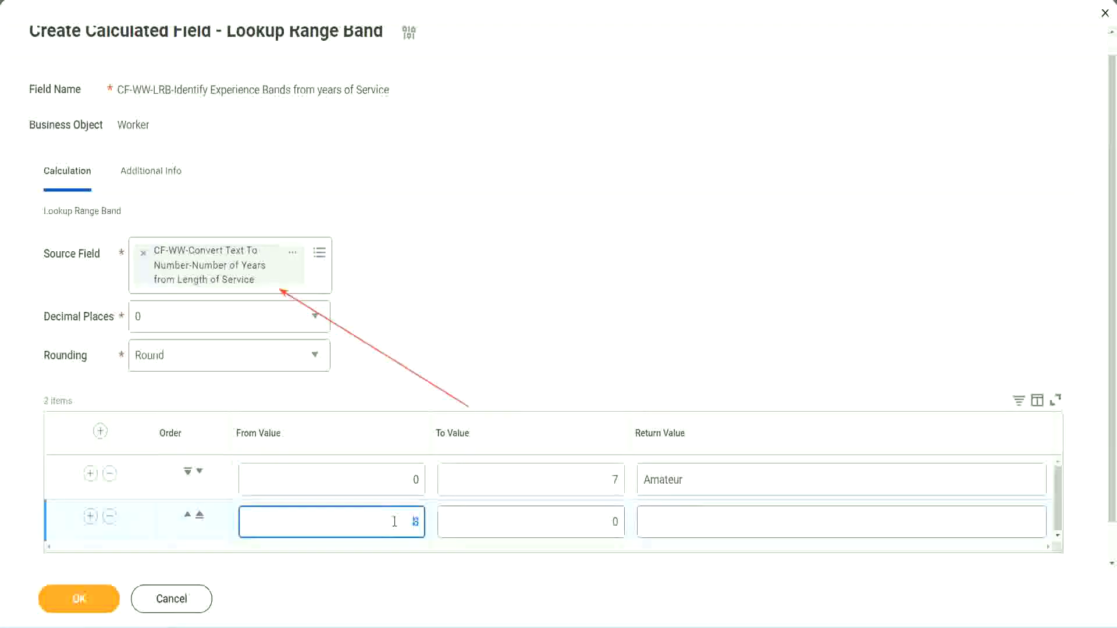
{"action": "left_click", "coordinate": [602, 522]}
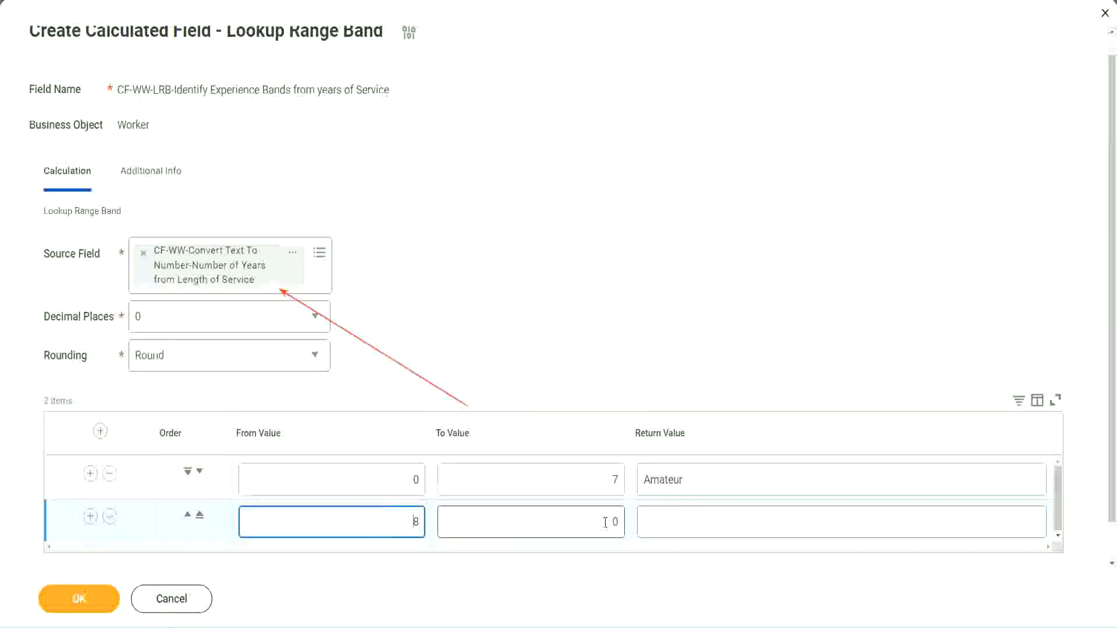
{"action": "left_click", "coordinate": [605, 522]}
{"action": "key", "text": "BackSpace"}
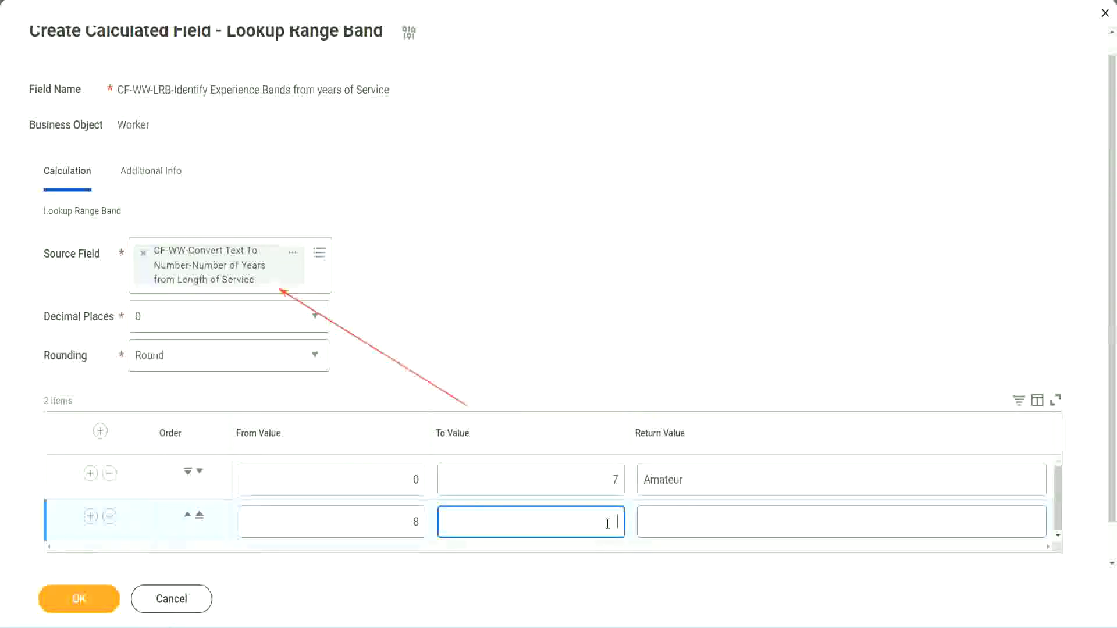
{"action": "type", "text": "15"}
{"action": "left_click", "coordinate": [688, 519]}
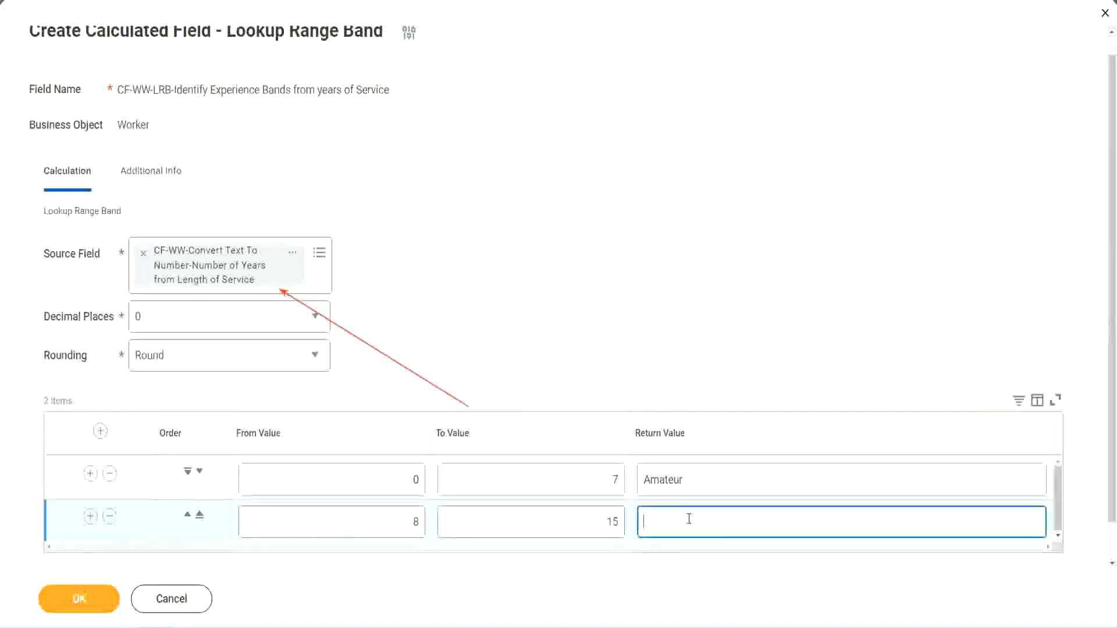
{"action": "type", "text": "Experienced"}
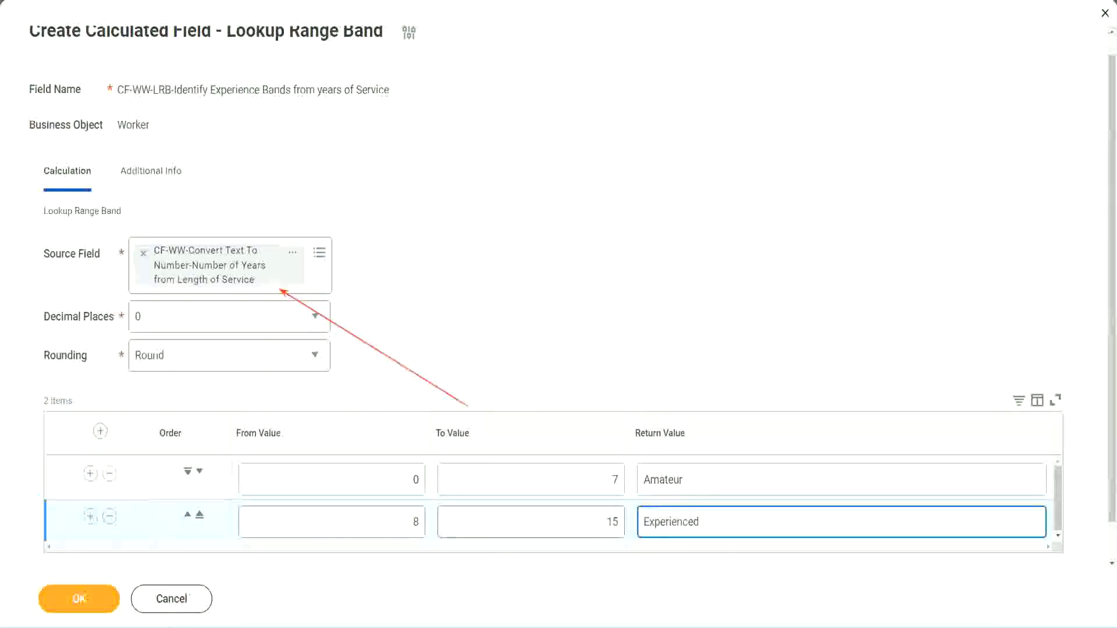
Step: Add a third row from 16 with To Value 30 returning Senior
{"action": "left_click", "coordinate": [90, 516]}
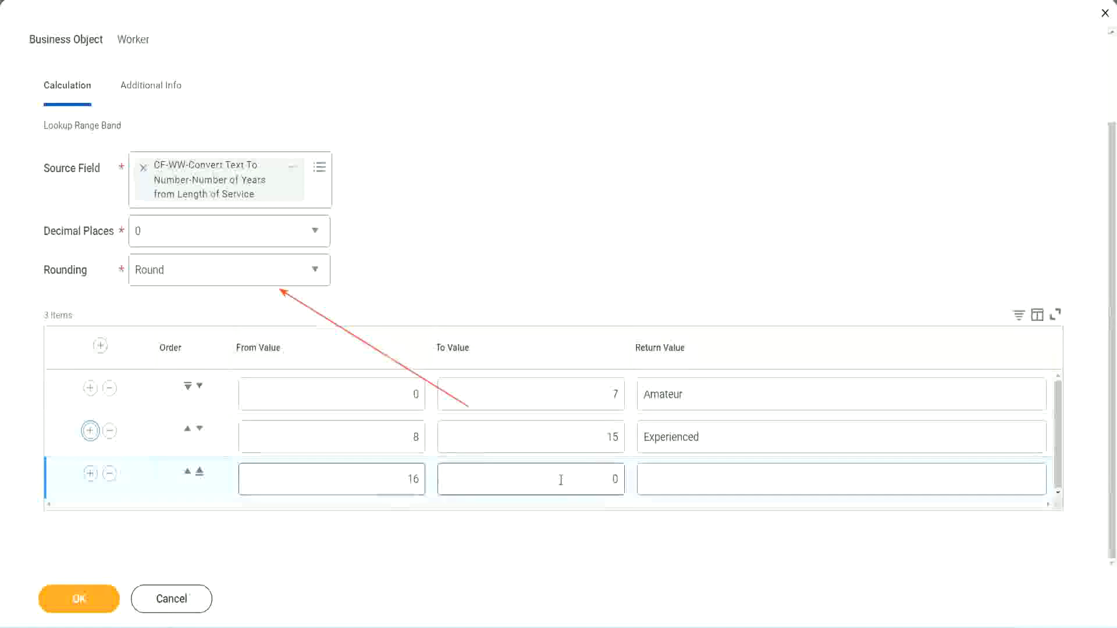
{"action": "left_click", "coordinate": [593, 478]}
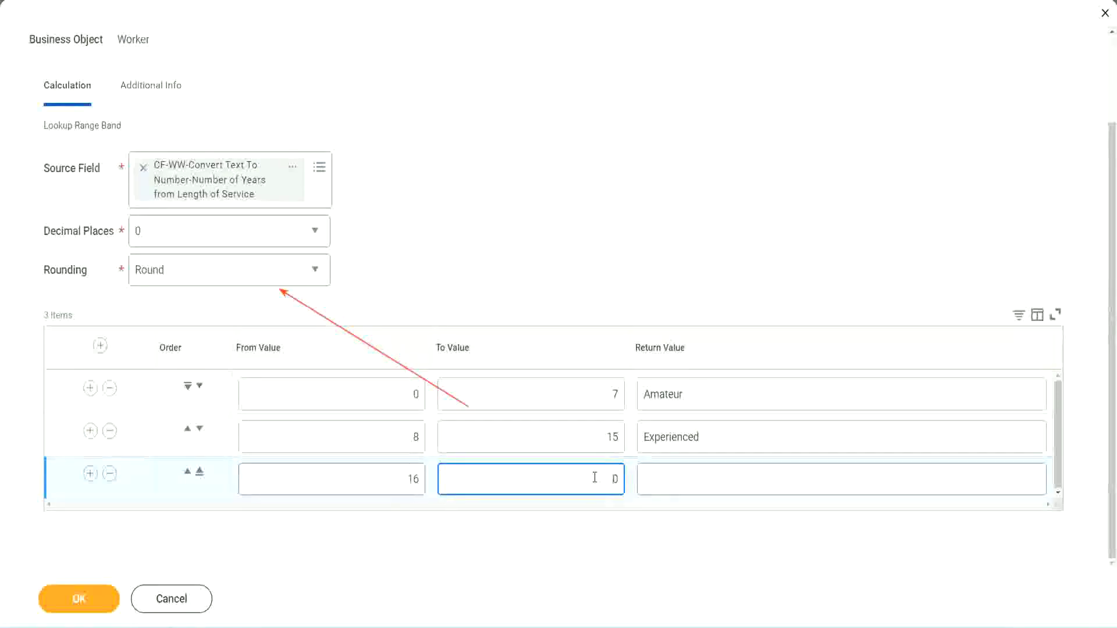
{"action": "type", "text": "3"}
{"action": "key", "text": "Tab"}
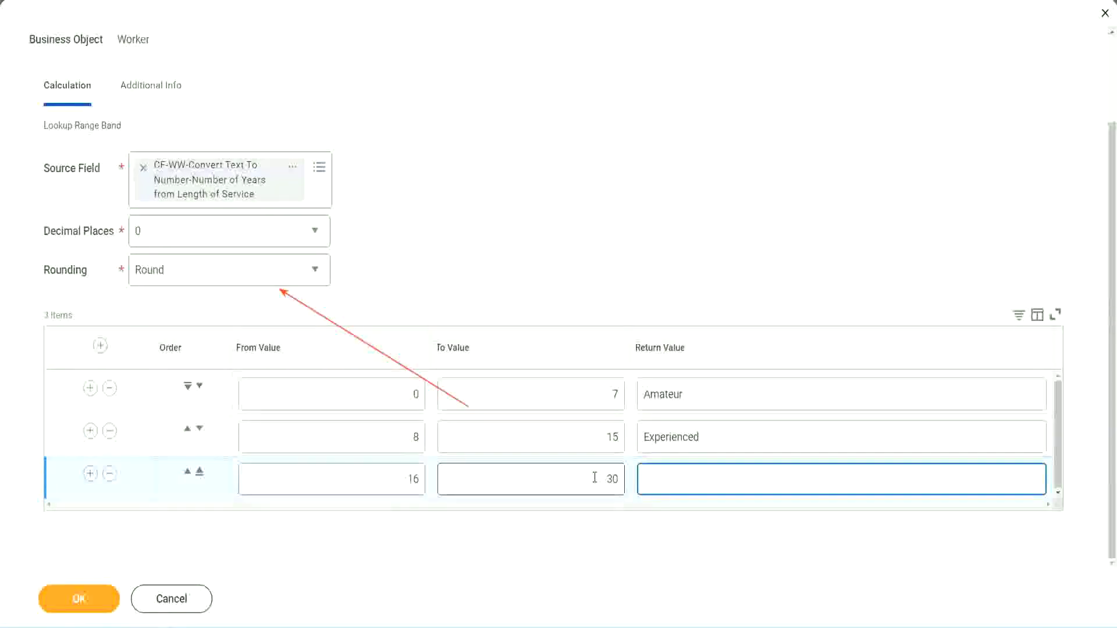
{"action": "type", "text": "L"}
{"action": "key", "text": "BackSpace"}
{"action": "type", "text": "Senior"}
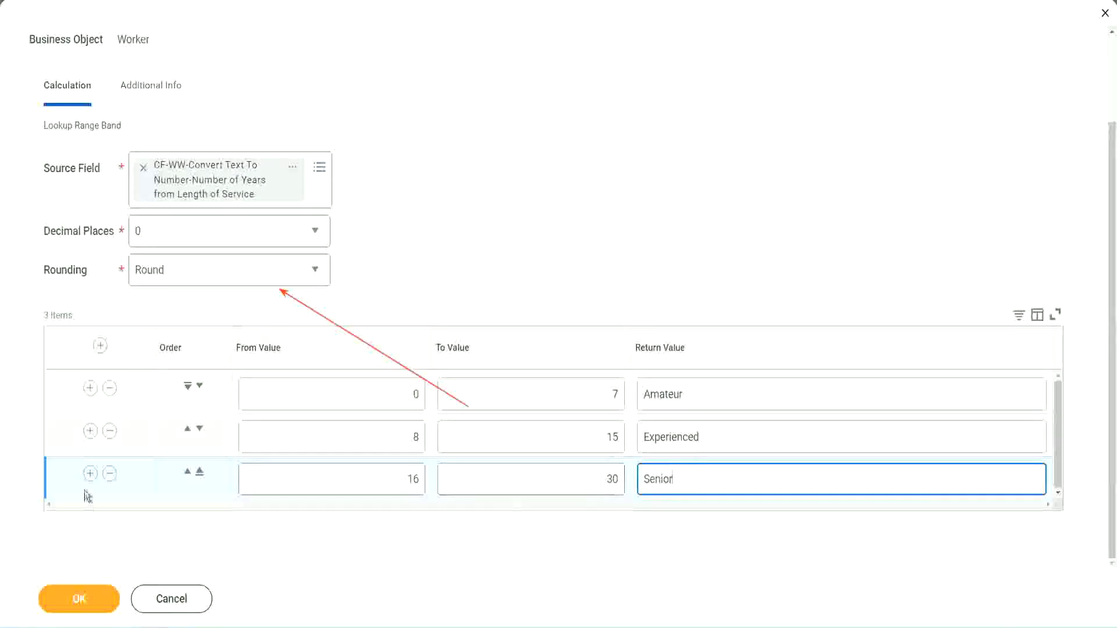
Step: Add a fourth row from 31 with To Value 1000 returning Legend
{"action": "left_click", "coordinate": [90, 473]}
{"action": "scroll", "coordinate": [210, 440], "scroll_direction": "down", "scroll_amount": 1}
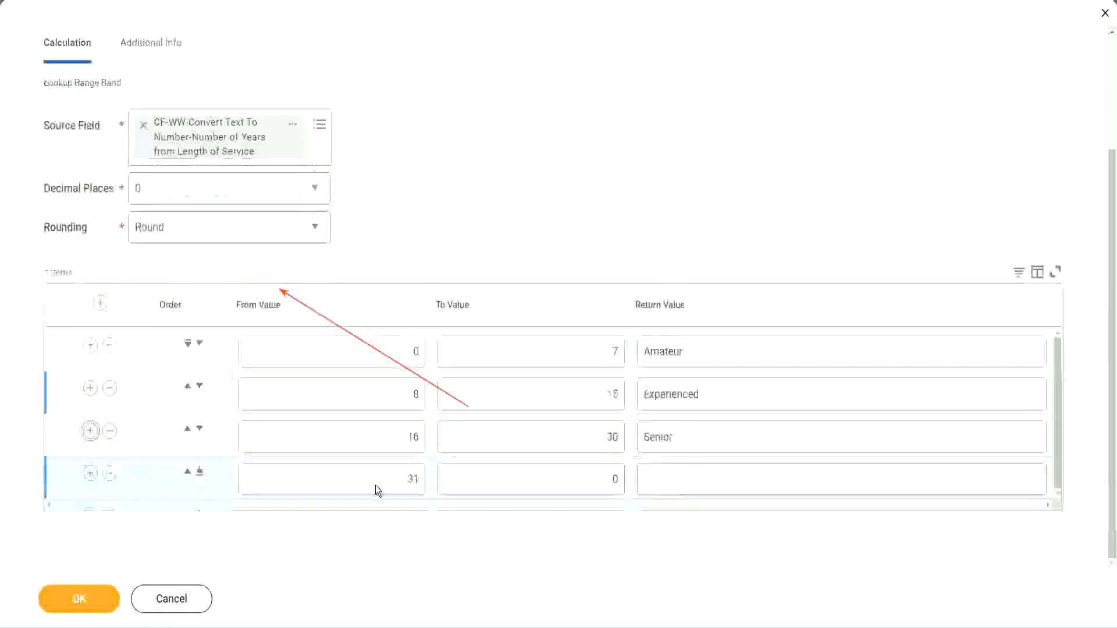
{"action": "double_click", "coordinate": [418, 478]}
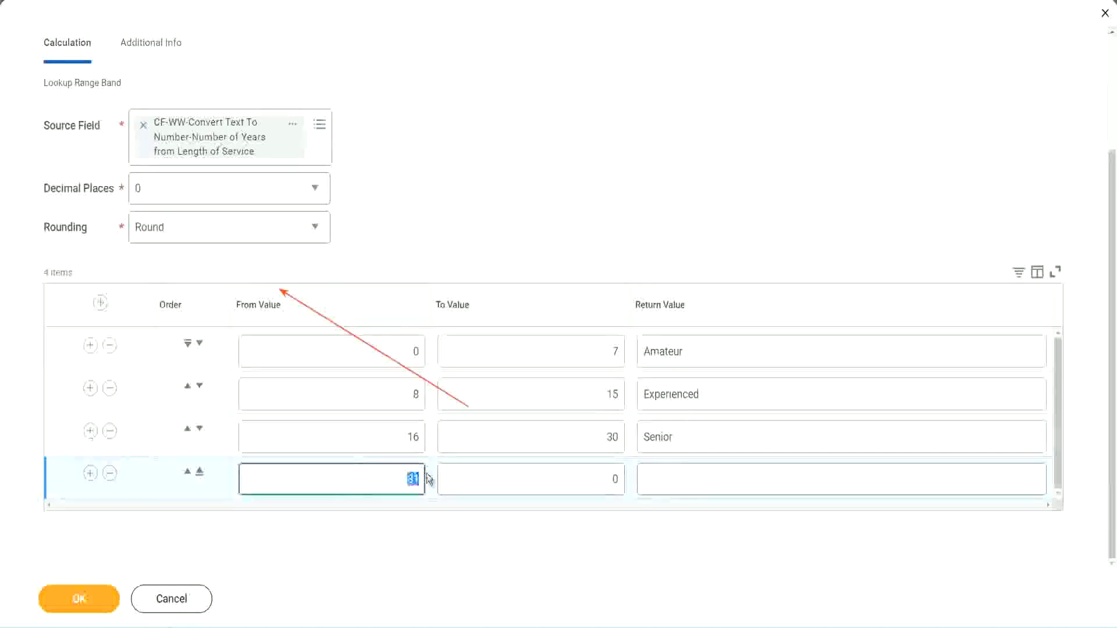
{"action": "left_click", "coordinate": [377, 469]}
{"action": "left_click", "coordinate": [602, 479]}
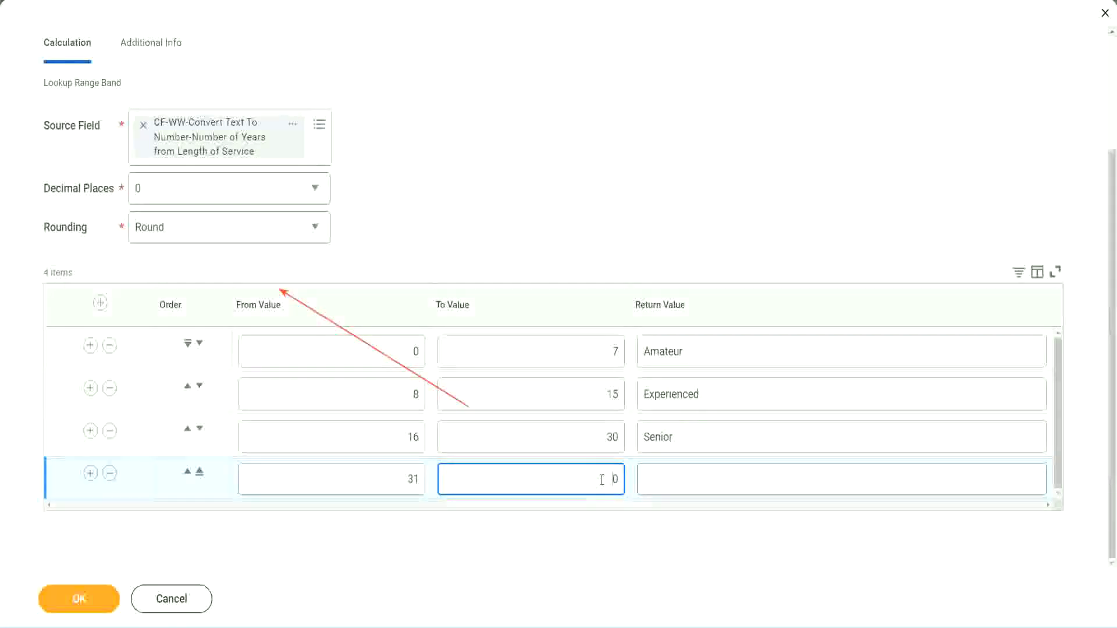
{"action": "type", "text": "1000"}
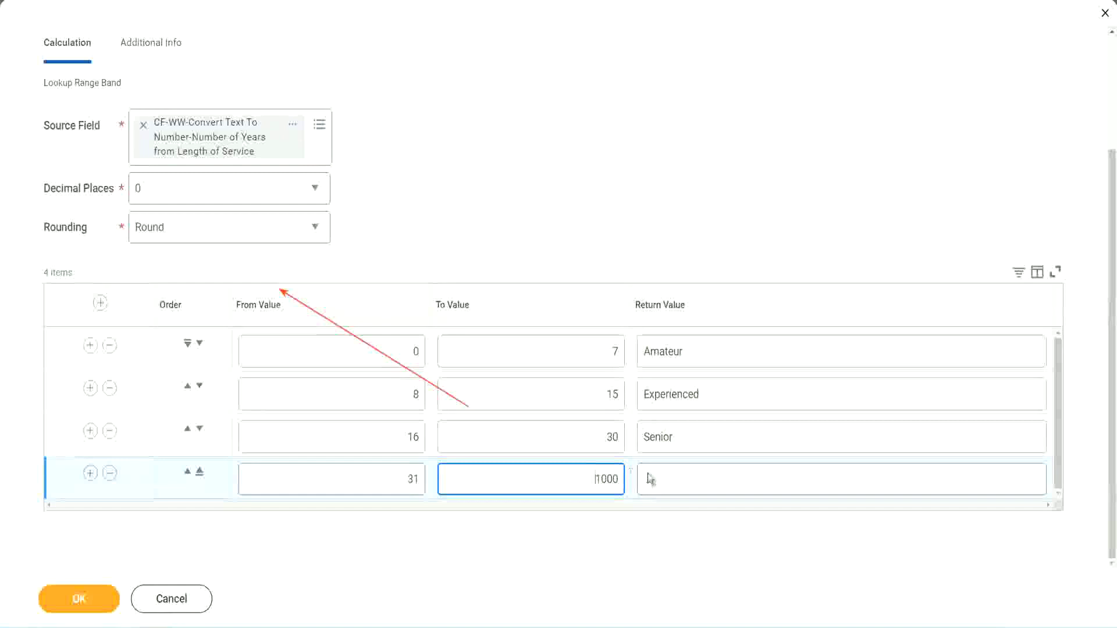
{"action": "key", "text": "ctrl+a"}
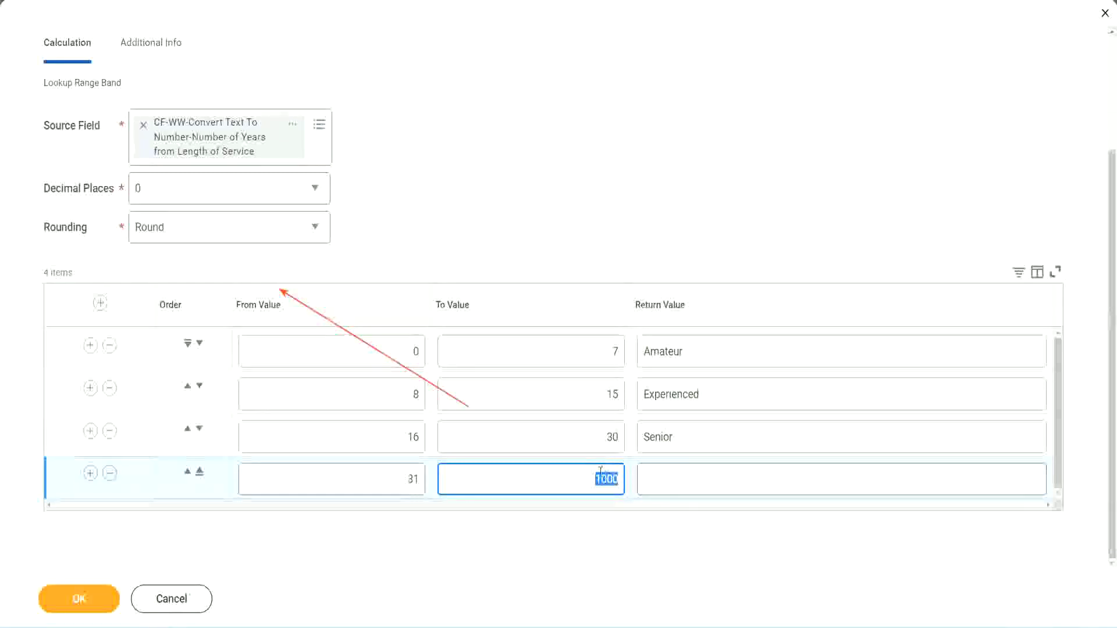
{"action": "left_click_drag", "start_coordinate": [583, 474], "coordinate": [627, 478]}
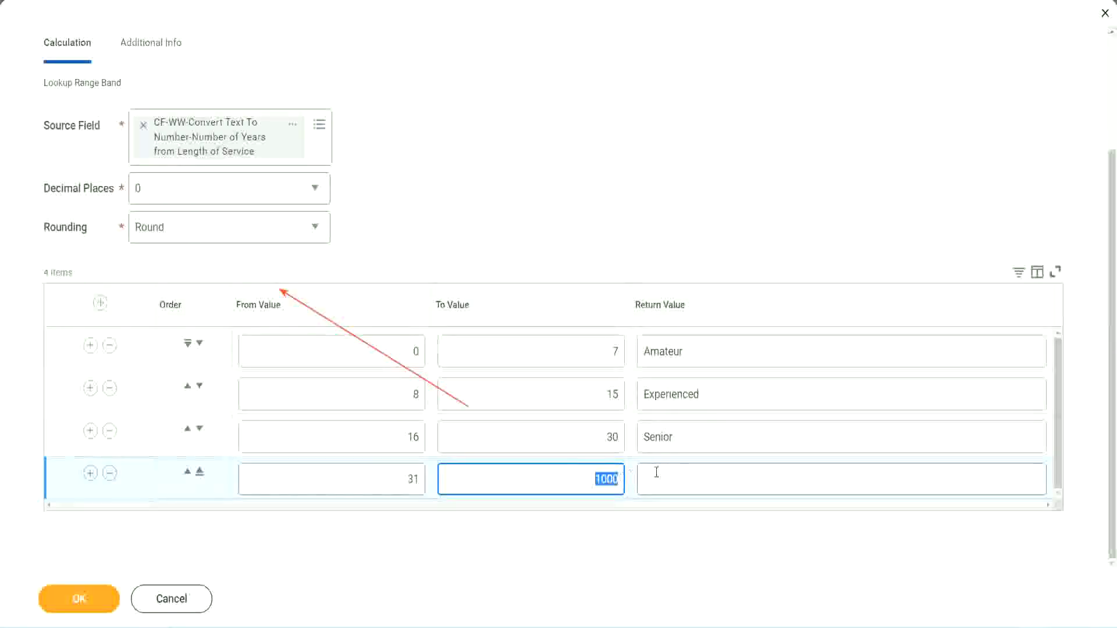
{"action": "left_click", "coordinate": [697, 479]}
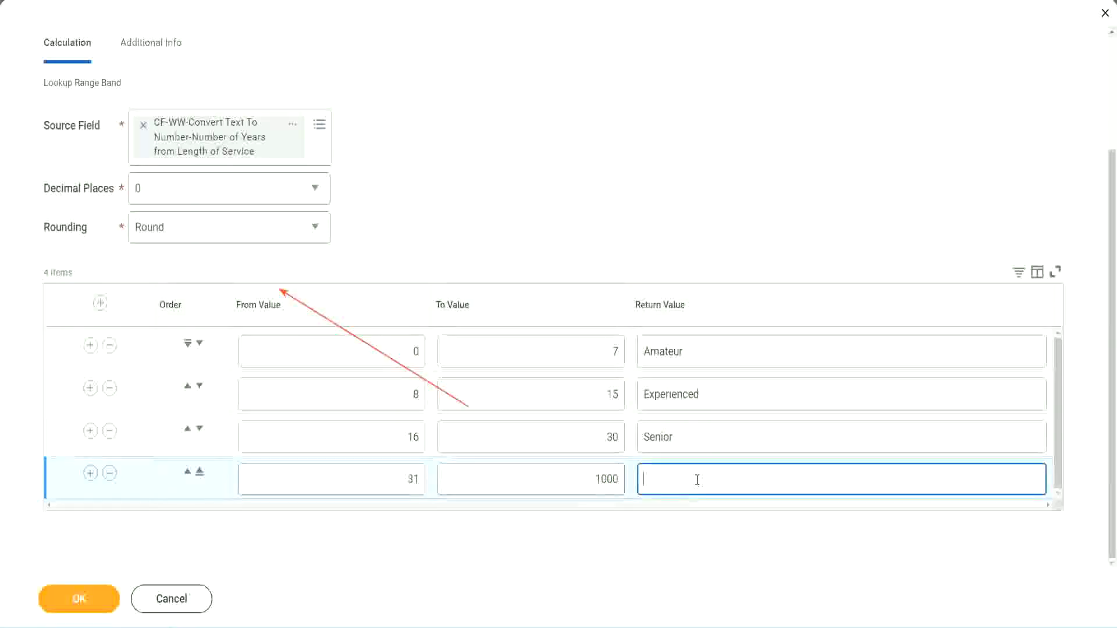
{"action": "type", "text": "Legend"}
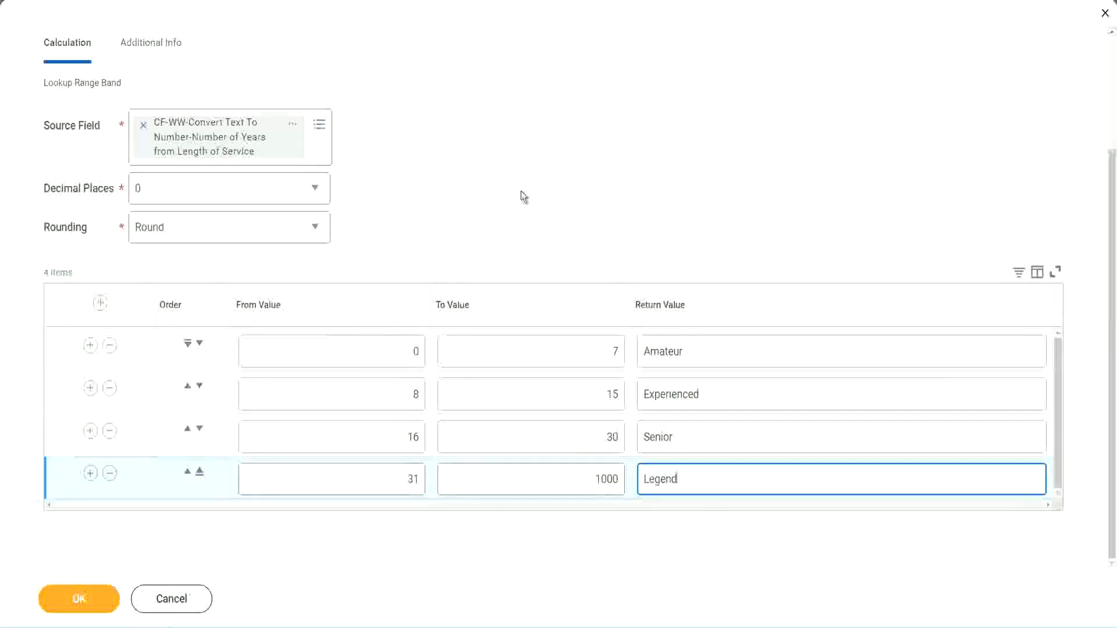
Step: Review bands 0-7 Amateur, 8-15 Experienced, 16-30 Senior, 31-1000 Legend, then click OK
{"action": "left_click", "coordinate": [382, 349]}
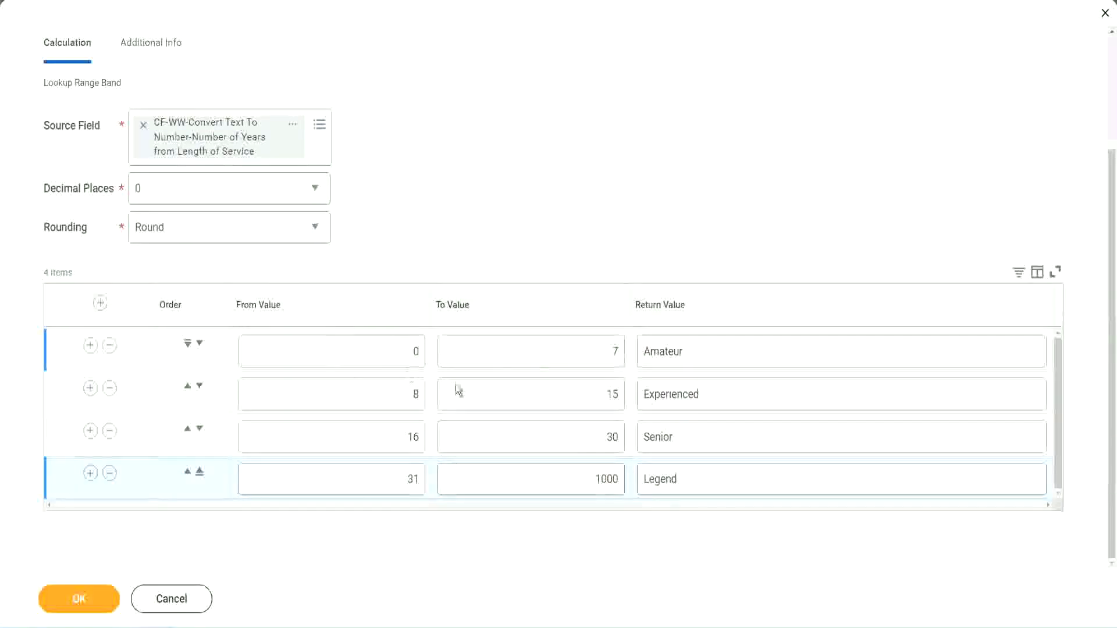
{"action": "left_click", "coordinate": [726, 349]}
{"action": "left_click", "coordinate": [724, 394]}
{"action": "left_click", "coordinate": [704, 479]}
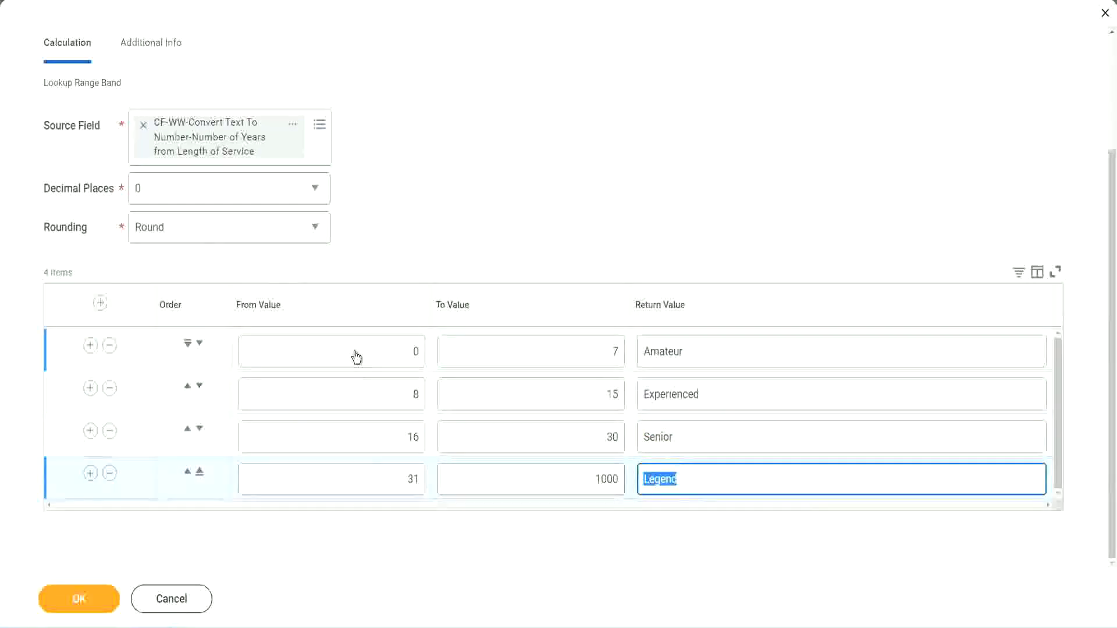
{"action": "left_click", "coordinate": [356, 354]}
{"action": "left_click", "coordinate": [522, 349]}
{"action": "left_click", "coordinate": [675, 352]}
{"action": "left_click", "coordinate": [723, 392]}
{"action": "left_click", "coordinate": [716, 439]}
{"action": "left_click", "coordinate": [704, 478]}
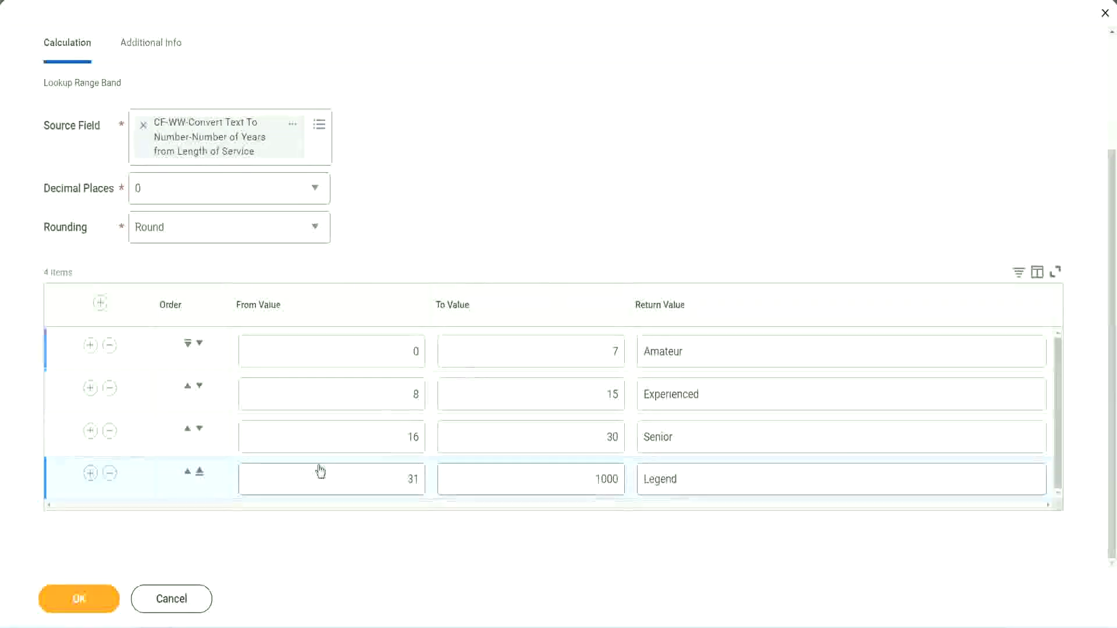
{"action": "left_click", "coordinate": [77, 598]}
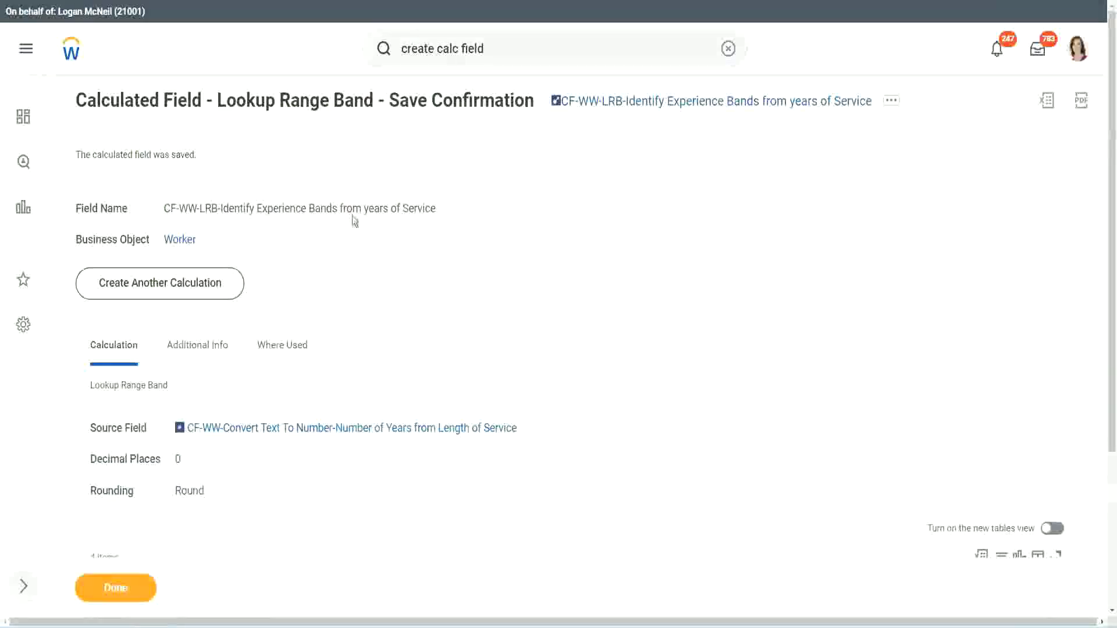
Step: Copy the saved field name 'CF-WW-LRB-Identify Experience Bands from years of Service' as text
{"action": "right_click", "coordinate": [649, 106]}
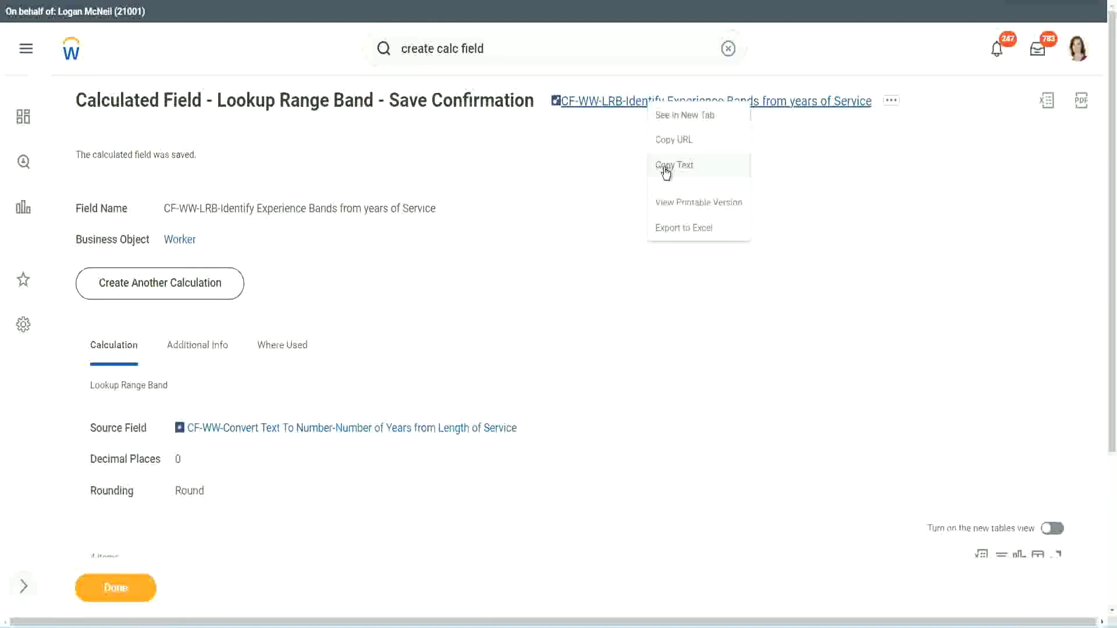
{"action": "left_click", "coordinate": [661, 171]}
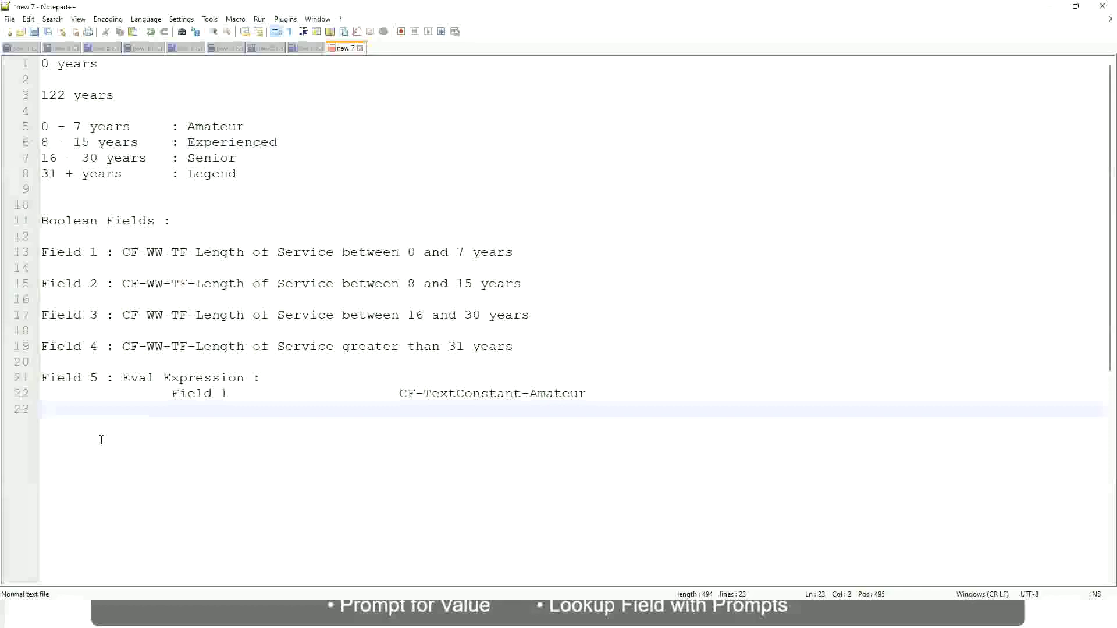
Step: Add a notes line reading 10,000 USD, two tabs, then 1,000,000 USD, followed by a blank line
{"action": "left_click", "coordinate": [100, 440]}
{"action": "key", "text": "Return"}
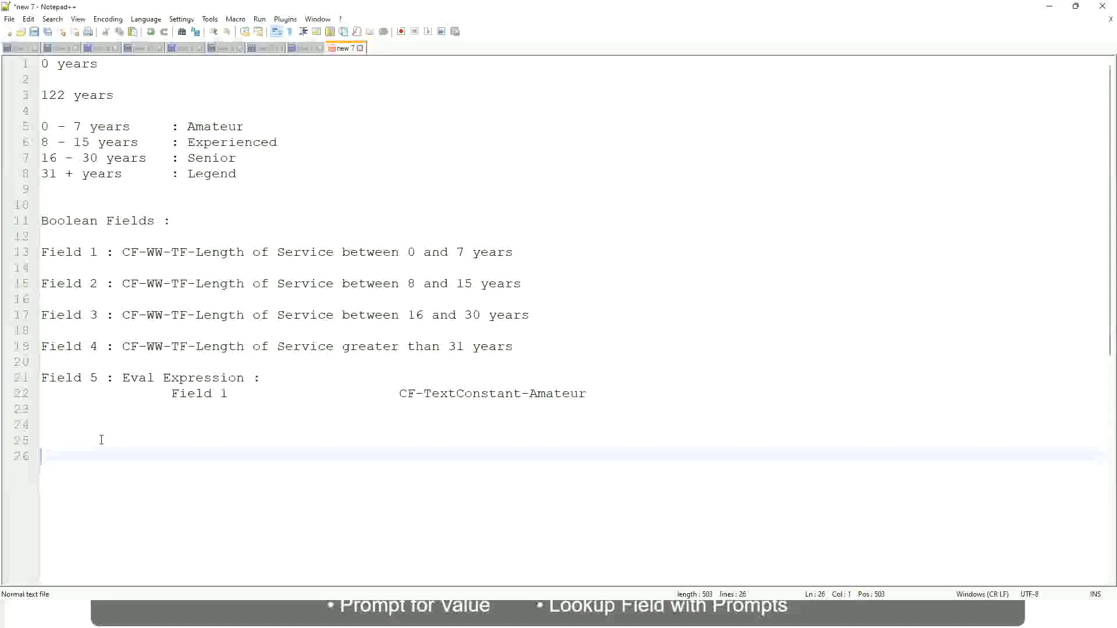
{"action": "type", "text": "10,000 USD"}
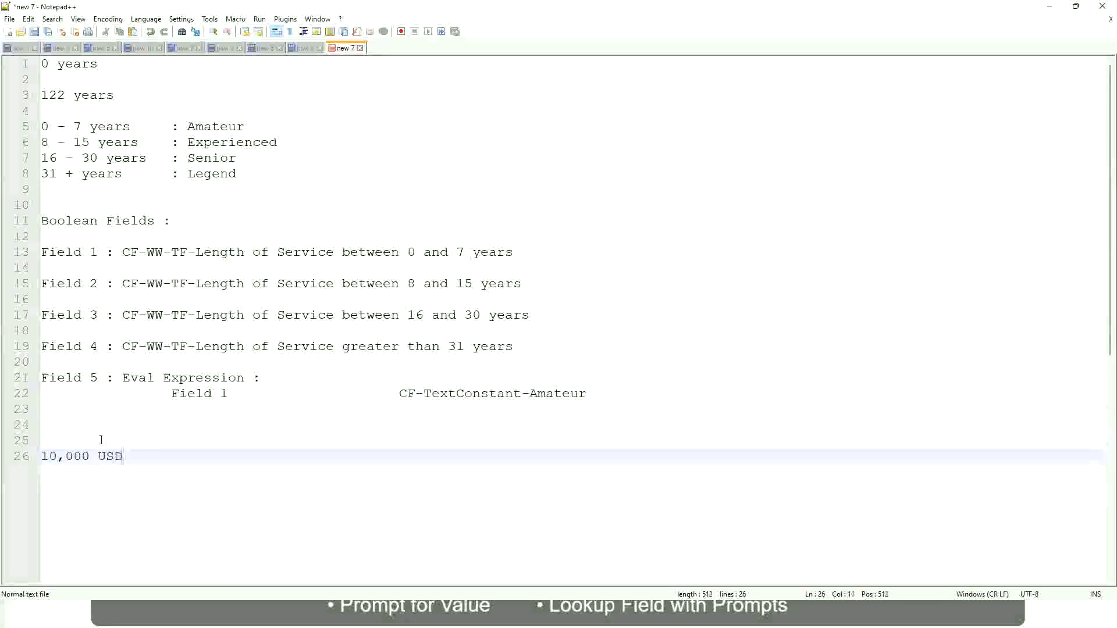
{"action": "key", "text": "Tab"}
{"action": "key", "text": "Tab"}
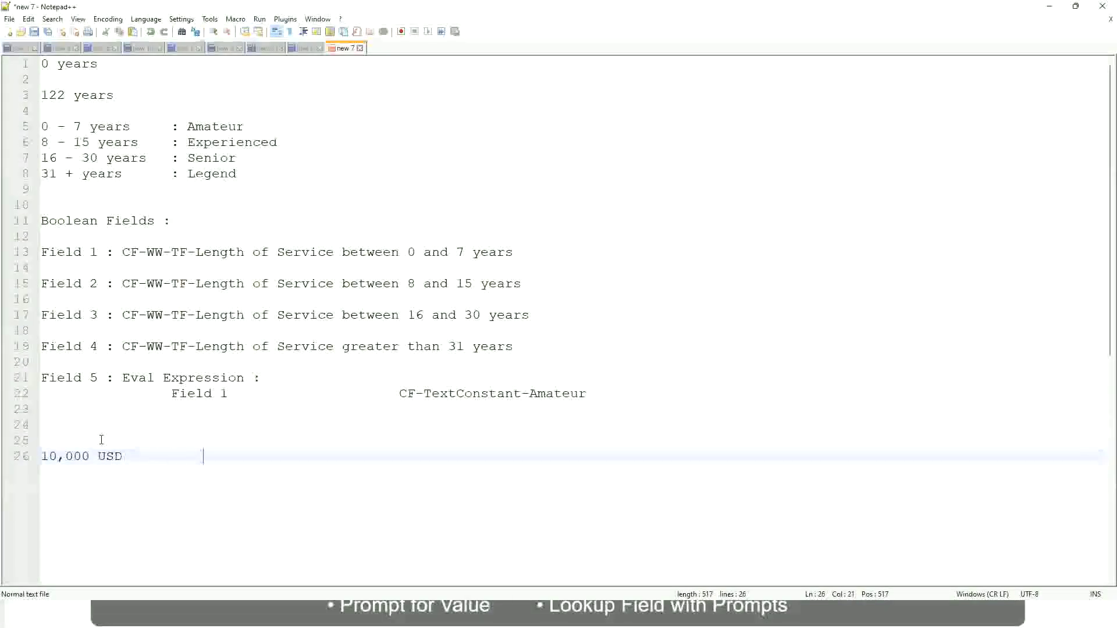
{"action": "key", "text": "Tab"}
{"action": "key", "text": "Tab"}
{"action": "type", "text": "1,000,000"}
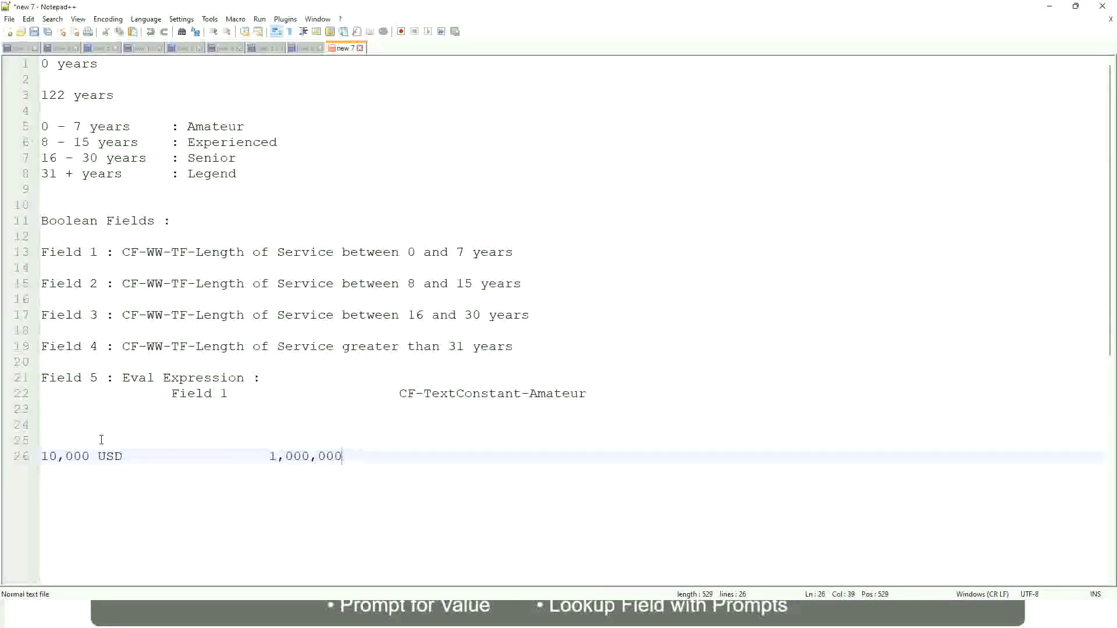
{"action": "key", "text": "Left"}
{"action": "key", "text": "Left"}
{"action": "key", "text": "Left"}
{"action": "key", "text": "Left"}
{"action": "key", "text": "Left"}
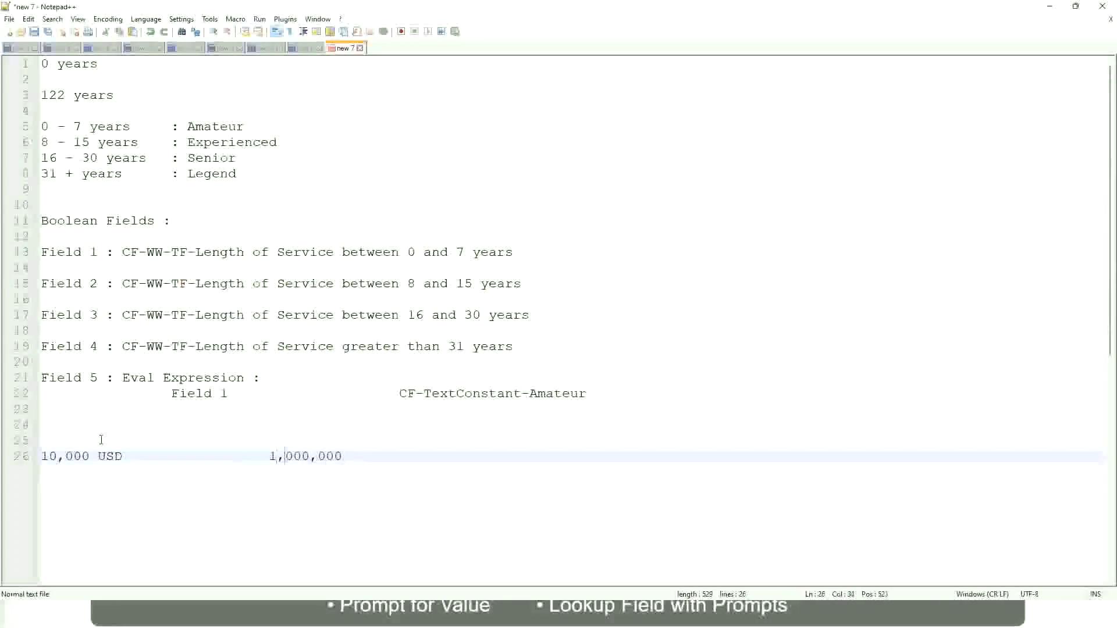
{"action": "key", "text": "Right"}
{"action": "key", "text": "Right"}
{"action": "key", "text": "Right"}
{"action": "key", "text": "Right"}
{"action": "key", "text": "Right"}
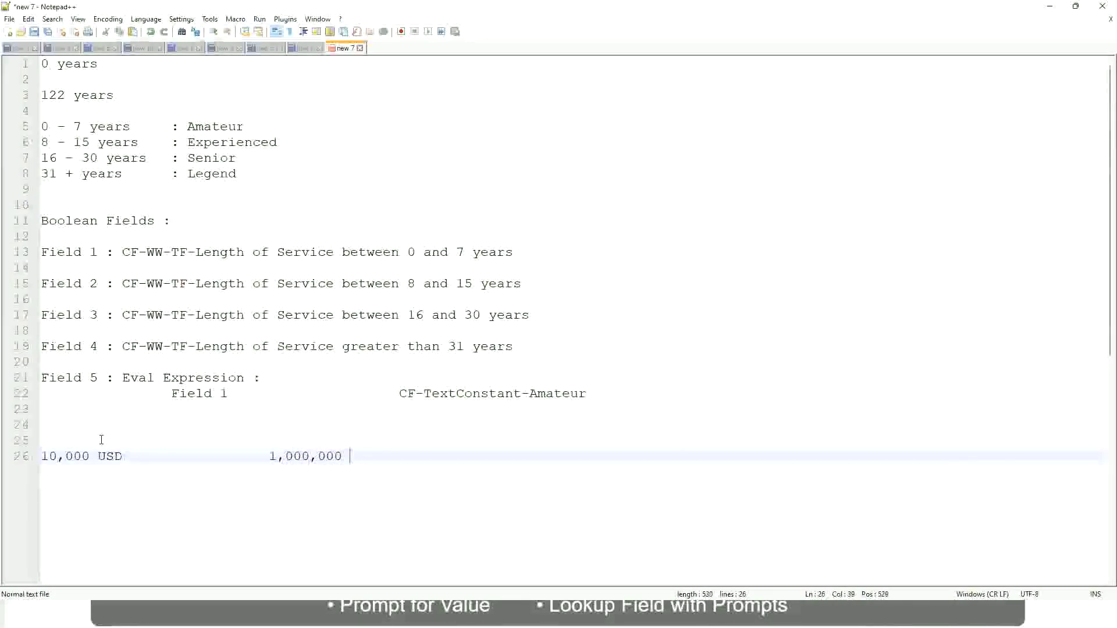
{"action": "type", "text": "USD"}
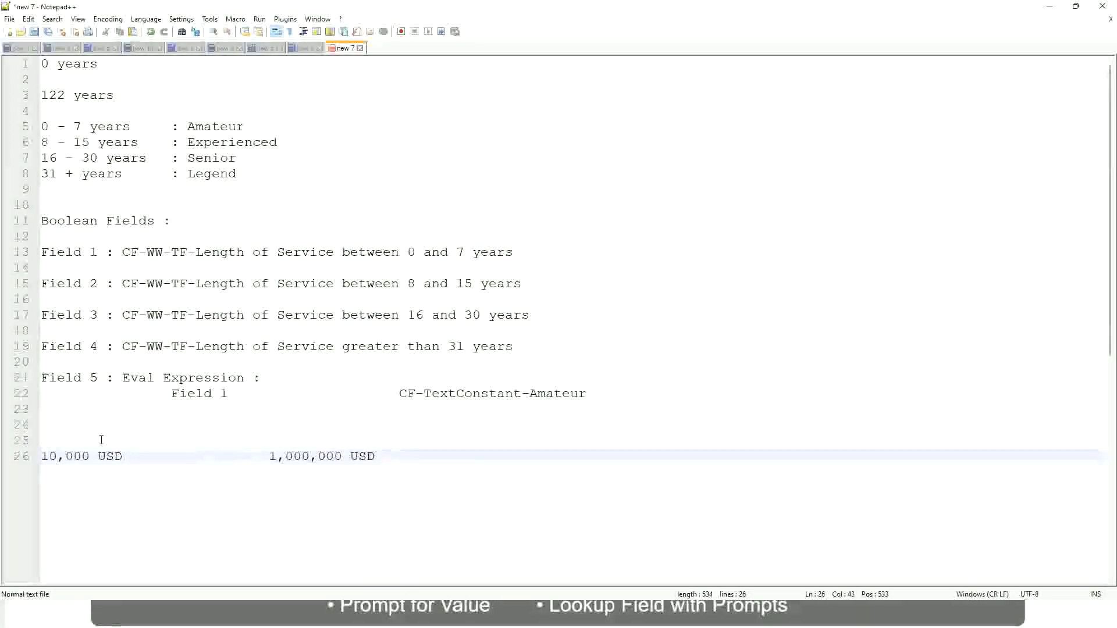
{"action": "key", "text": "Return"}
{"action": "key", "text": "Return"}
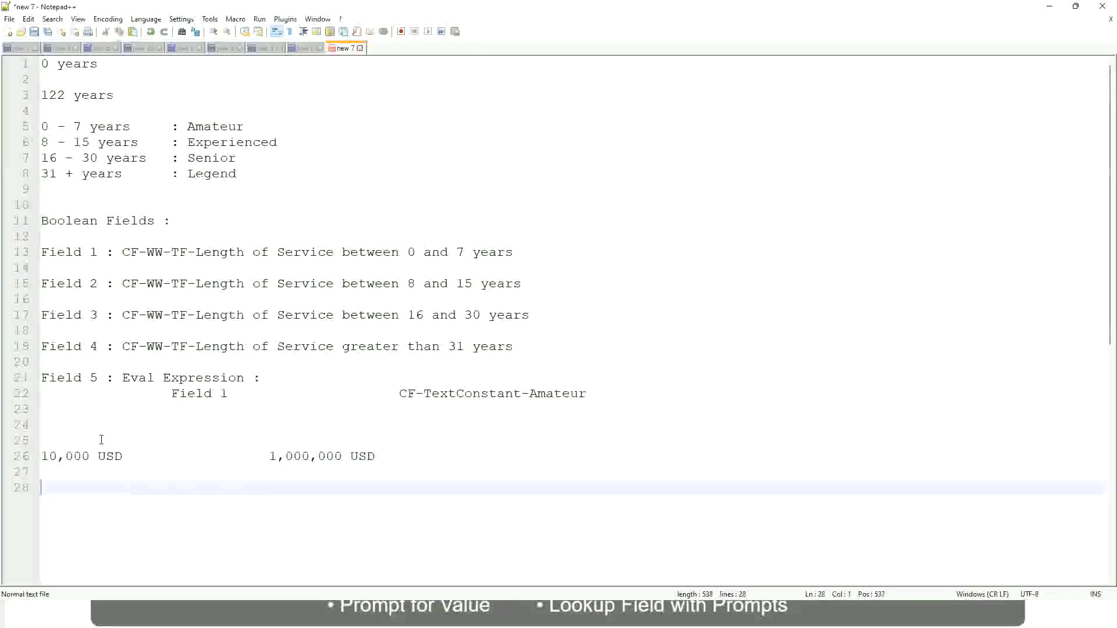
Step: Write tab-spaced band lines '10 - 50,000 : Low', '50,001 - 150,000 : Medium' and '> 150,000 : High'
{"action": "type", "text": "10 - 50,000"}
{"action": "key", "text": "Tab"}
{"action": "key", "text": "Tab"}
{"action": "key", "text": "Tab"}
{"action": "key", "text": "Tab"}
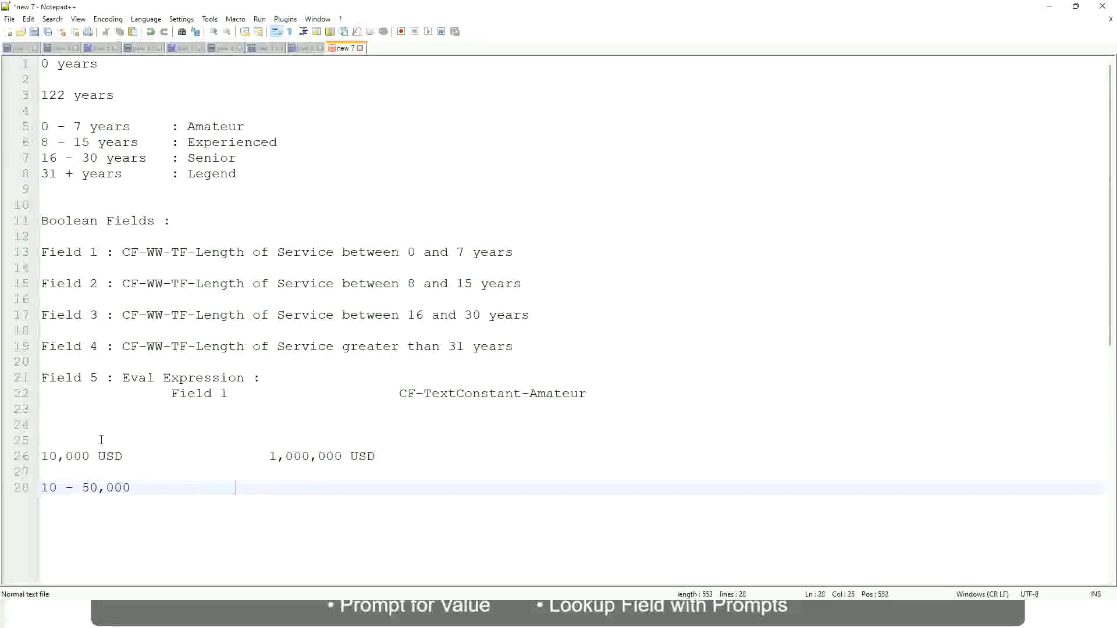
{"action": "type", "text": ": Low"}
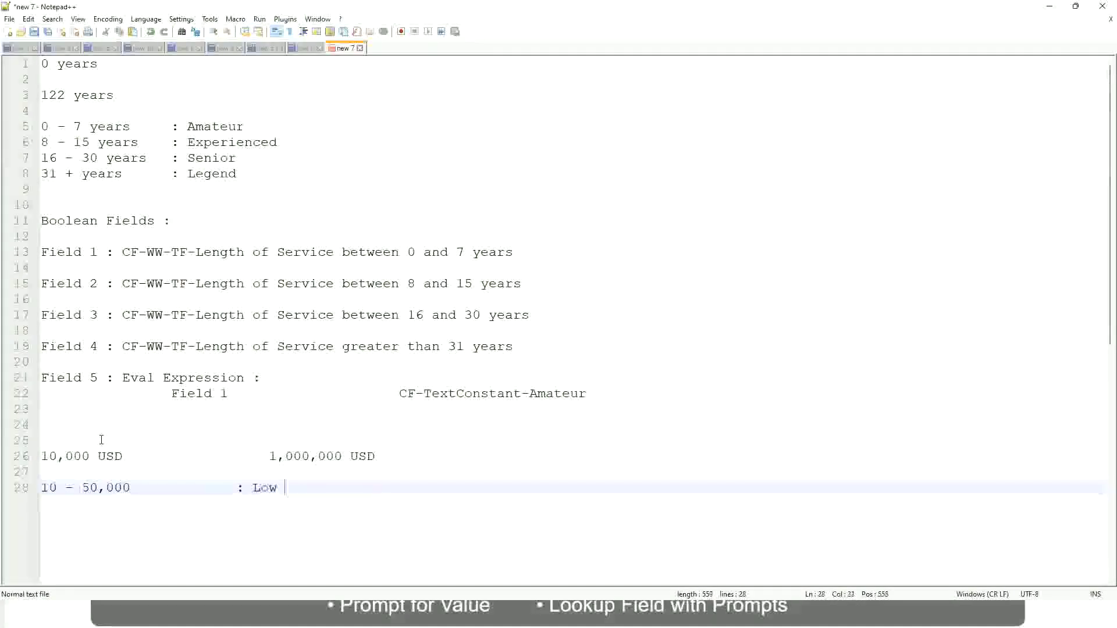
{"action": "key", "text": "Return"}
{"action": "key", "text": "Return"}
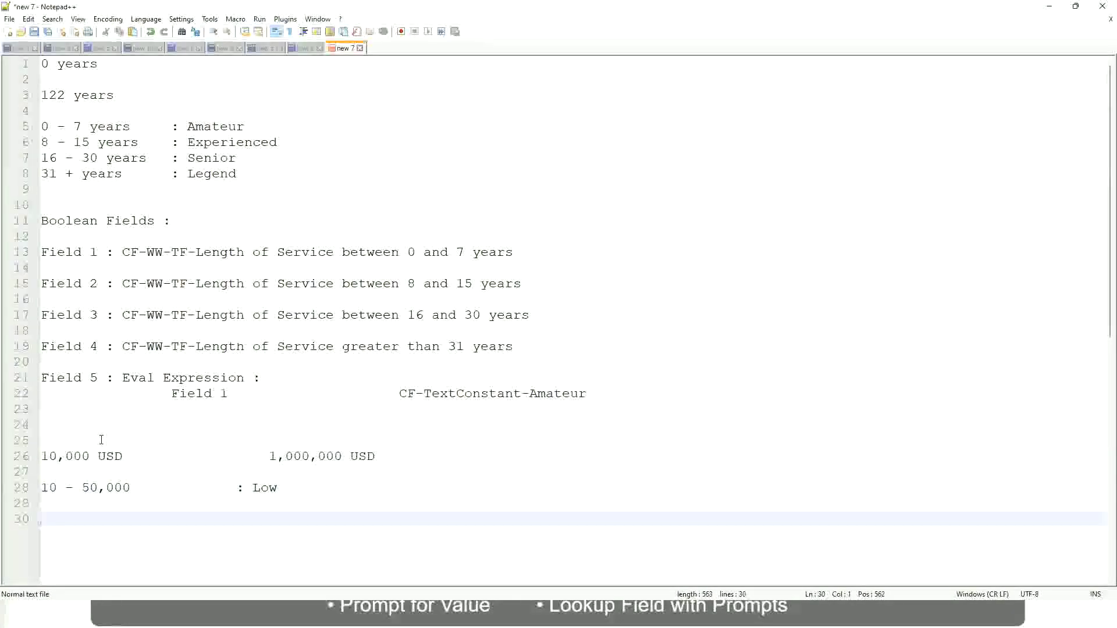
{"action": "key", "text": "Up"}
{"action": "type", "text": "50,001"}
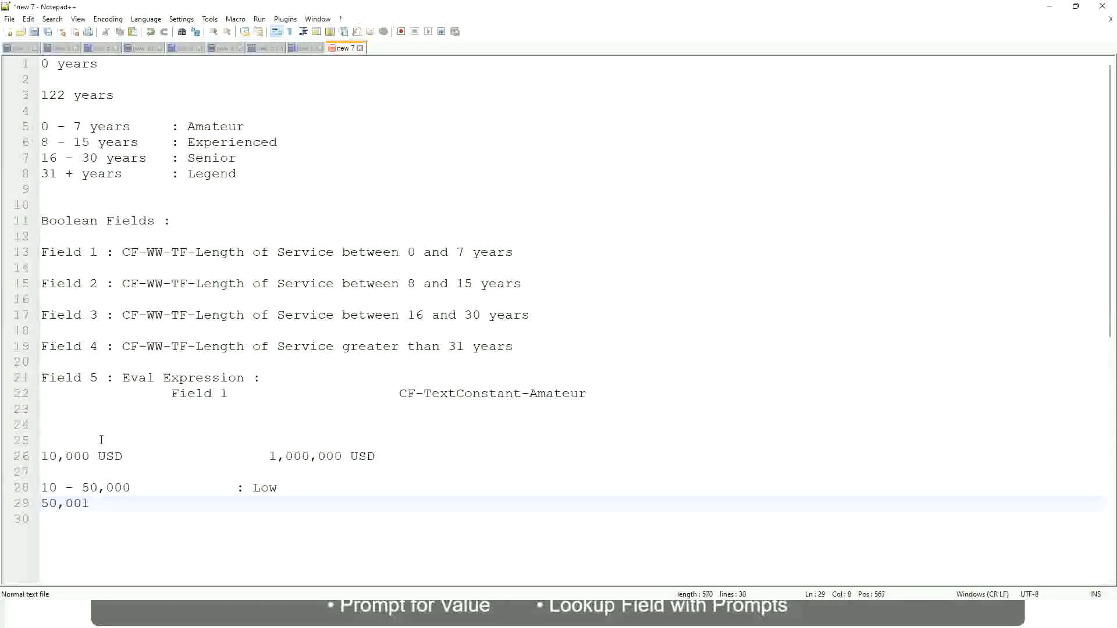
{"action": "type", "text": " - 150,000"}
{"action": "key", "text": "Tab"}
{"action": "key", "text": "Tab"}
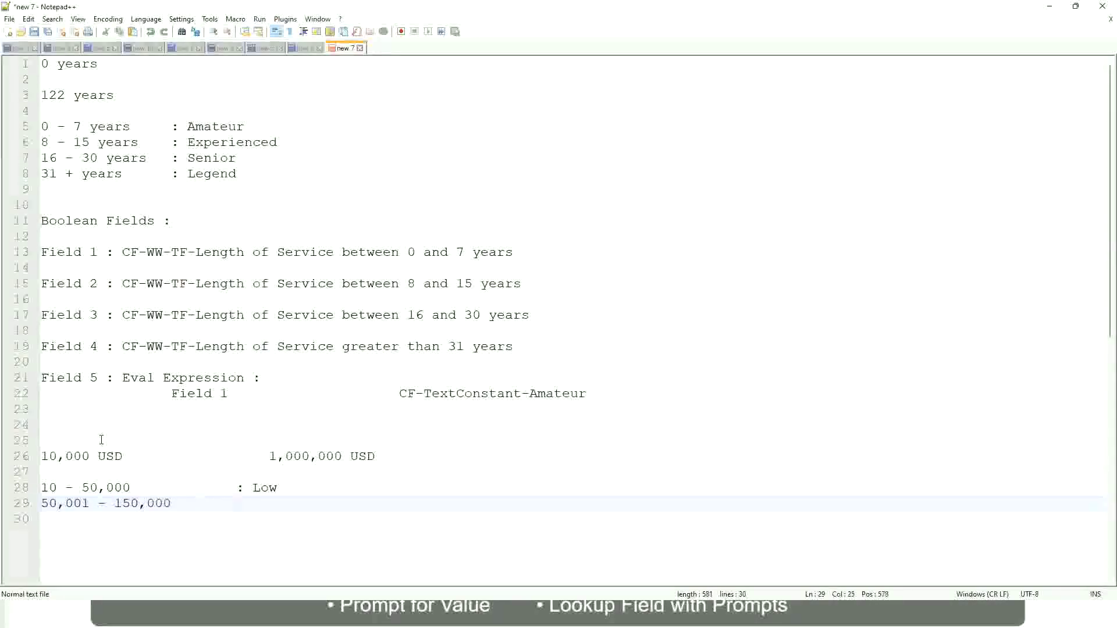
{"action": "type", "text": ": Medium"}
{"action": "key", "text": "Return"}
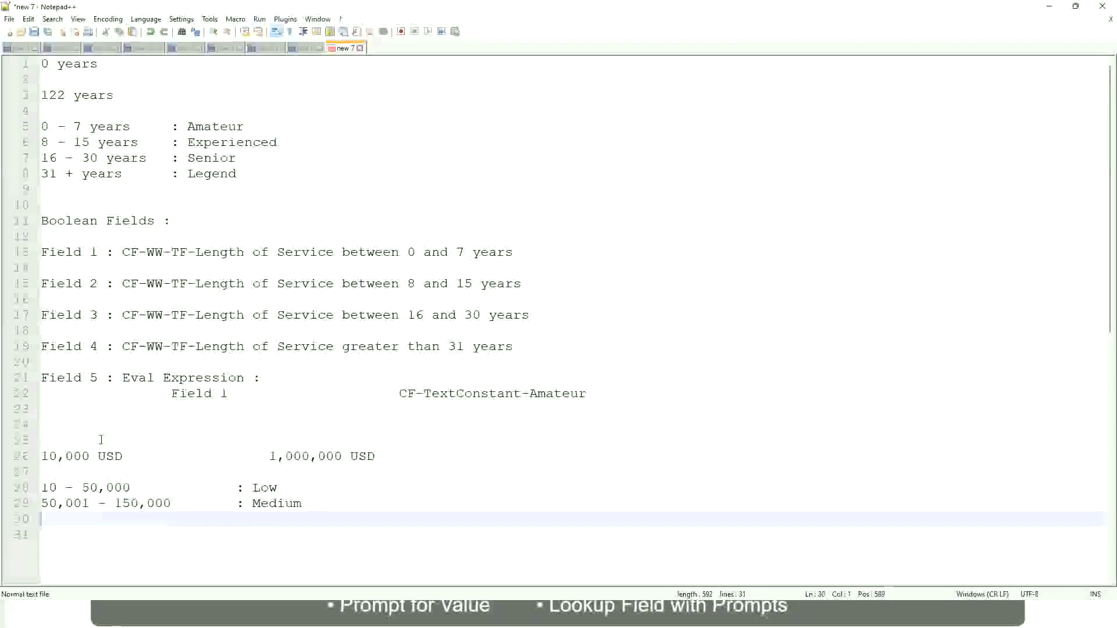
{"action": "type", "text": "> 1"}
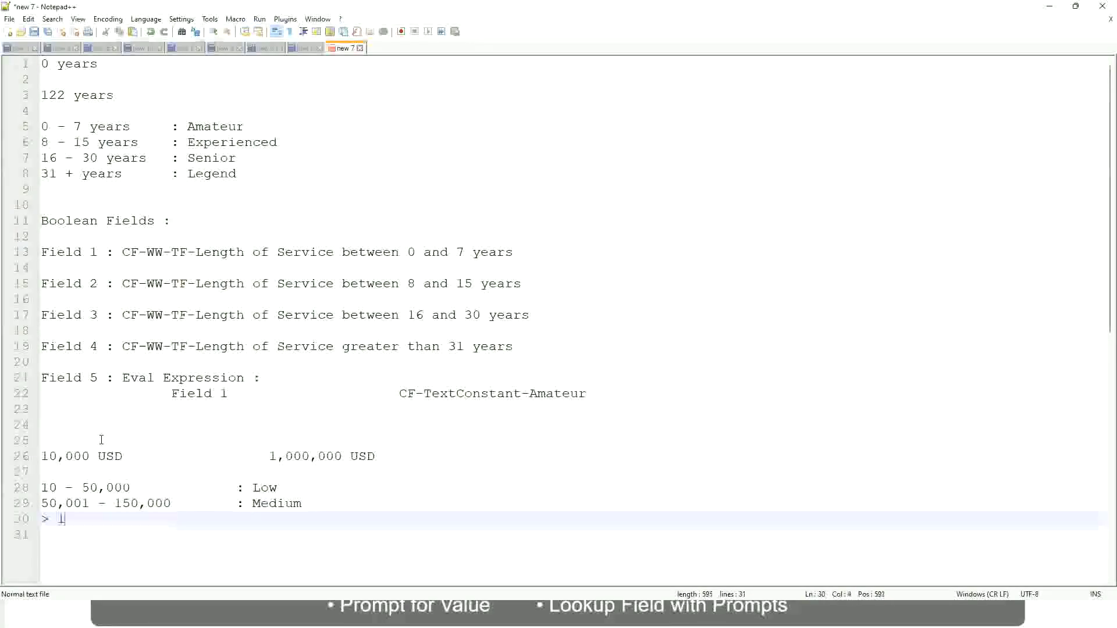
{"action": "type", "text": "50,000"}
{"action": "key", "text": "Tab"}
{"action": "key", "text": "Tab"}
{"action": "key", "text": "Tab"}
{"action": "key", "text": "Tab"}
{"action": "type", "text": ": High"}
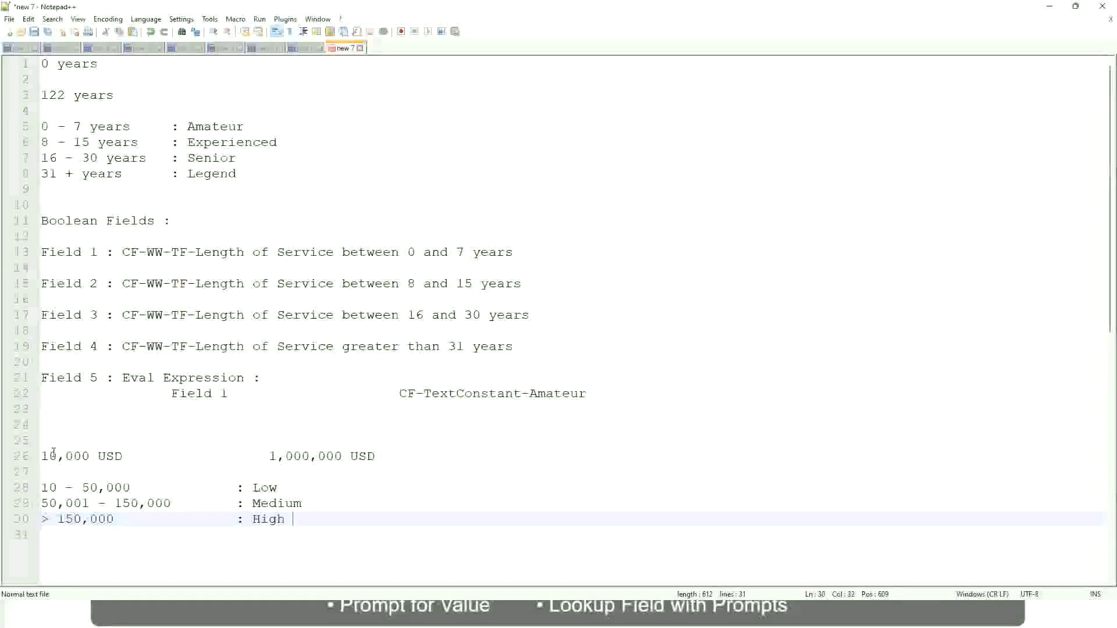
Step: Bookmark the 10,000 USD to 1,000,000 USD line and highlight every occurrence of 000
{"action": "left_click", "coordinate": [36, 456]}
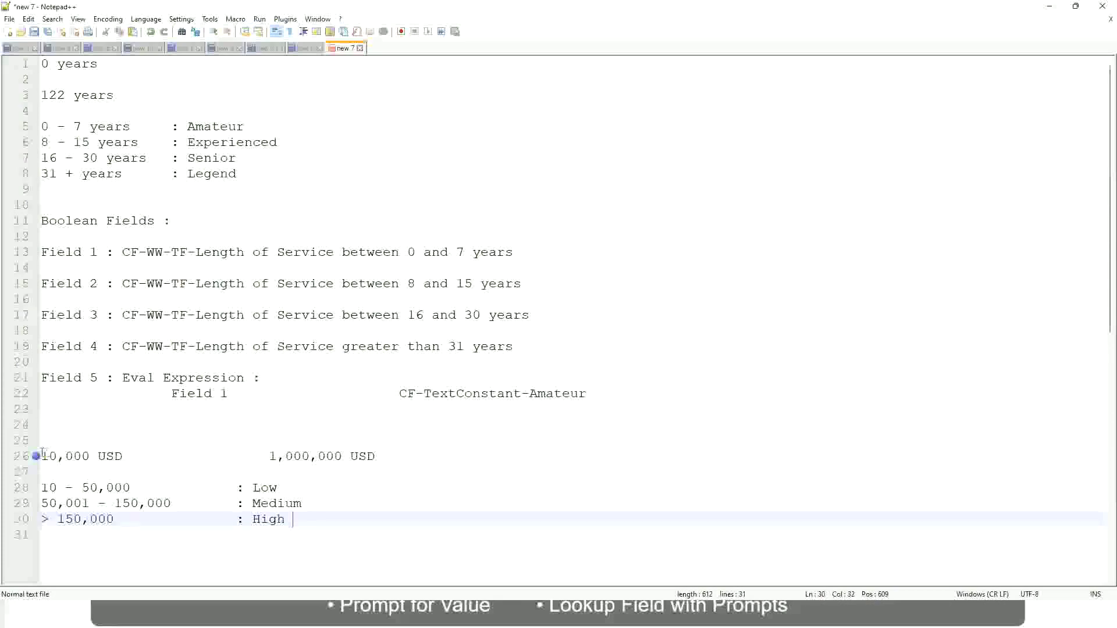
{"action": "left_click", "coordinate": [36, 456]}
{"action": "left_click", "coordinate": [46, 456]}
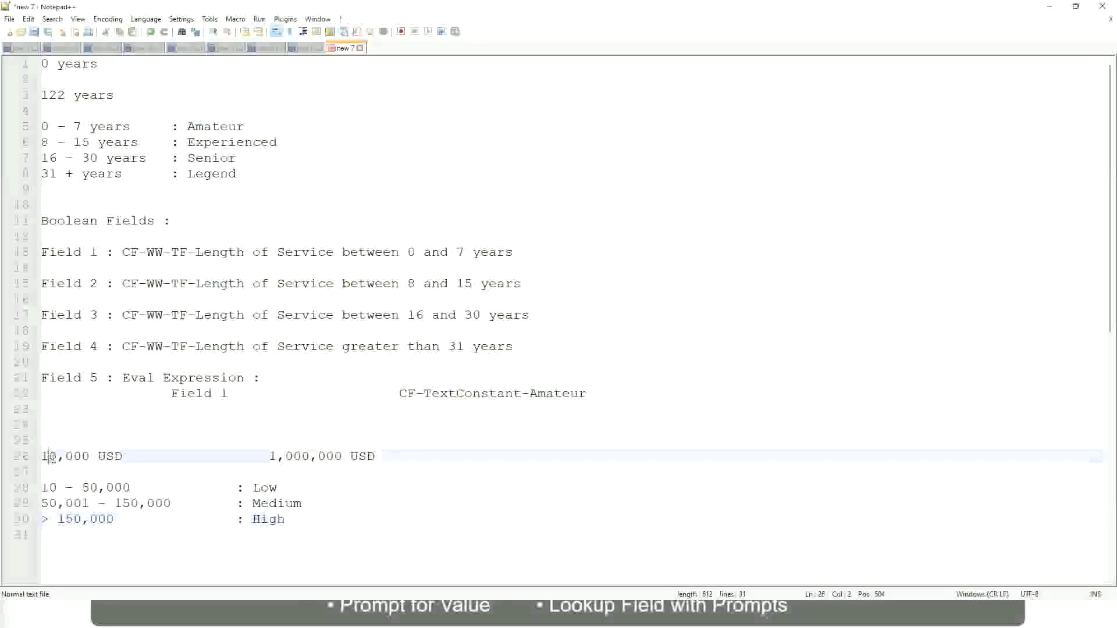
{"action": "double_click", "coordinate": [334, 457]}
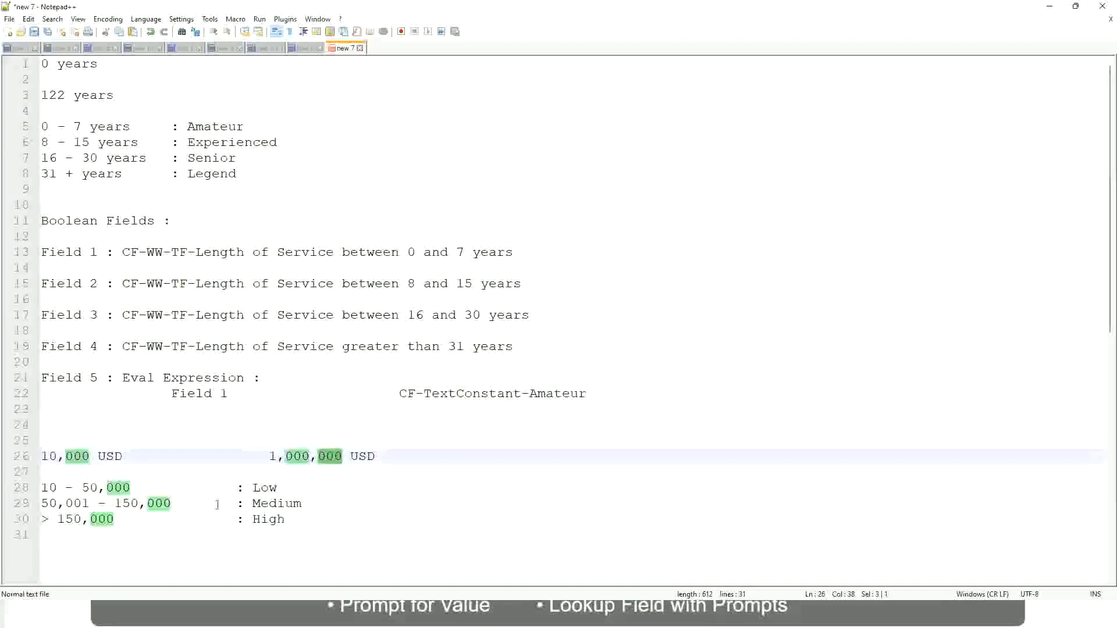
{"action": "left_click", "coordinate": [202, 503]}
{"action": "left_click", "coordinate": [36, 456]}
Step: Point out the Low, Medium and High salary band lines below the range
{"action": "left_click", "coordinate": [343, 458]}
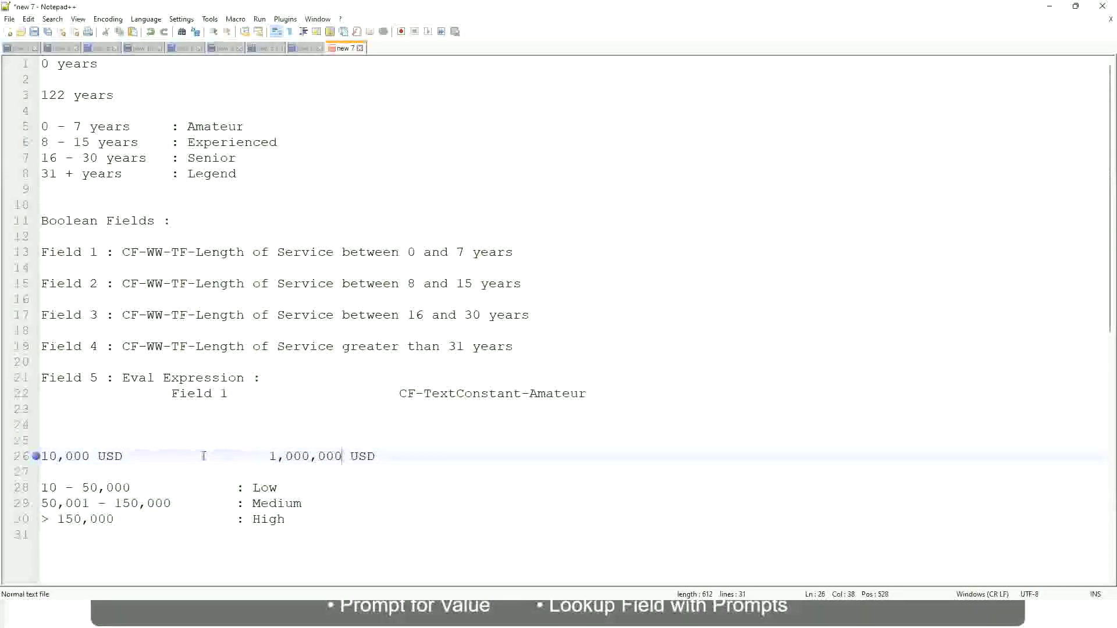
{"action": "left_click", "coordinate": [270, 488]}
{"action": "left_click", "coordinate": [269, 507]}
{"action": "left_click", "coordinate": [269, 522]}
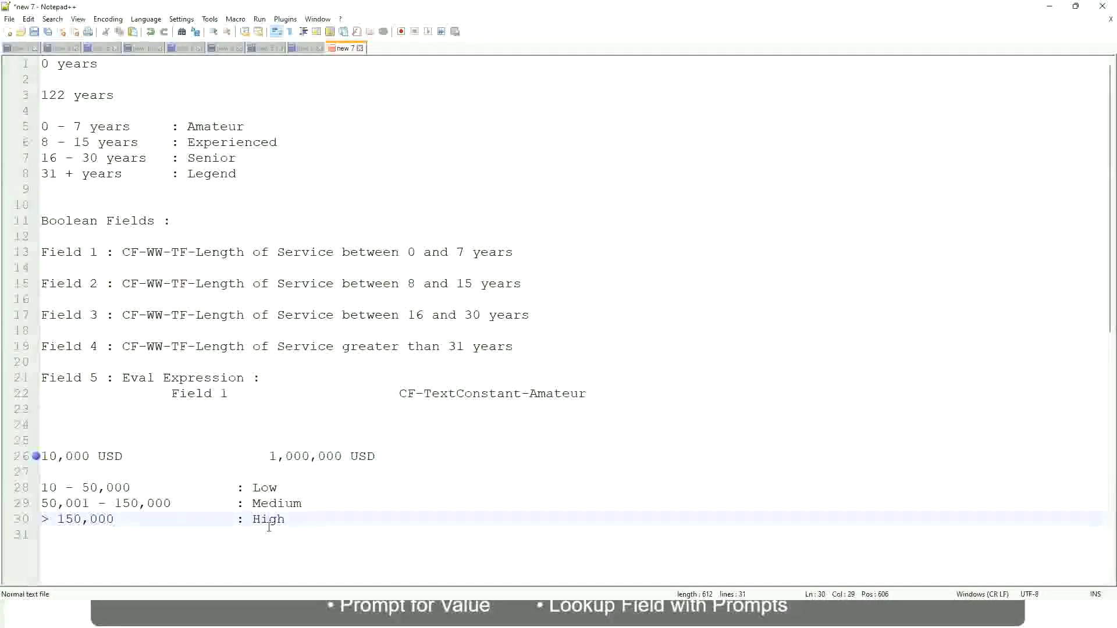
{"action": "left_click", "coordinate": [137, 474]}
{"action": "left_click", "coordinate": [274, 532]}
{"action": "left_click", "coordinate": [286, 516]}
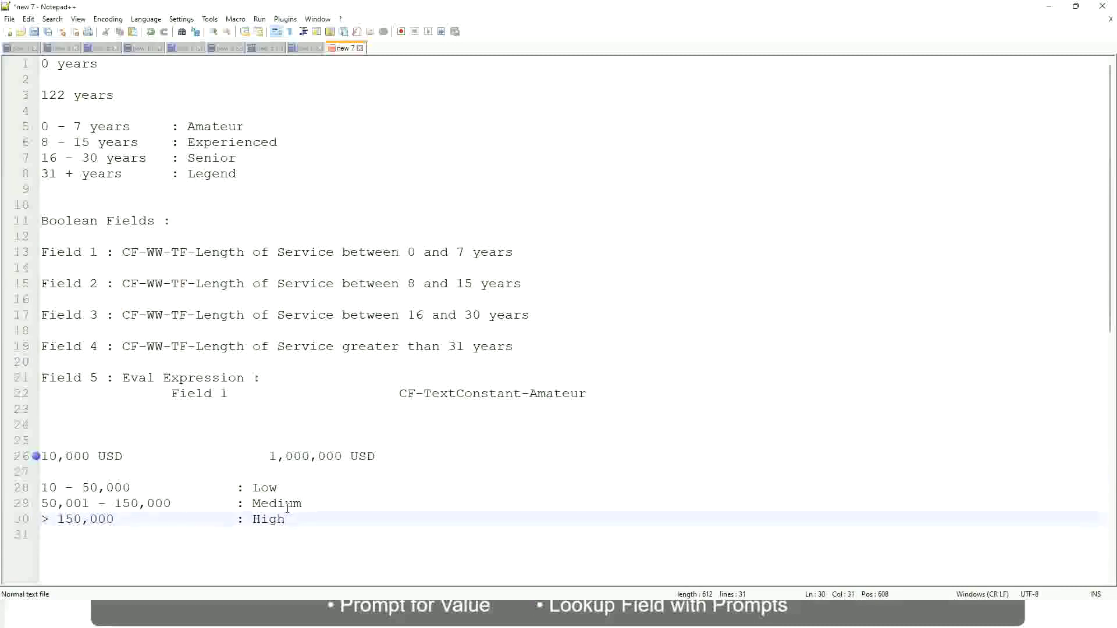